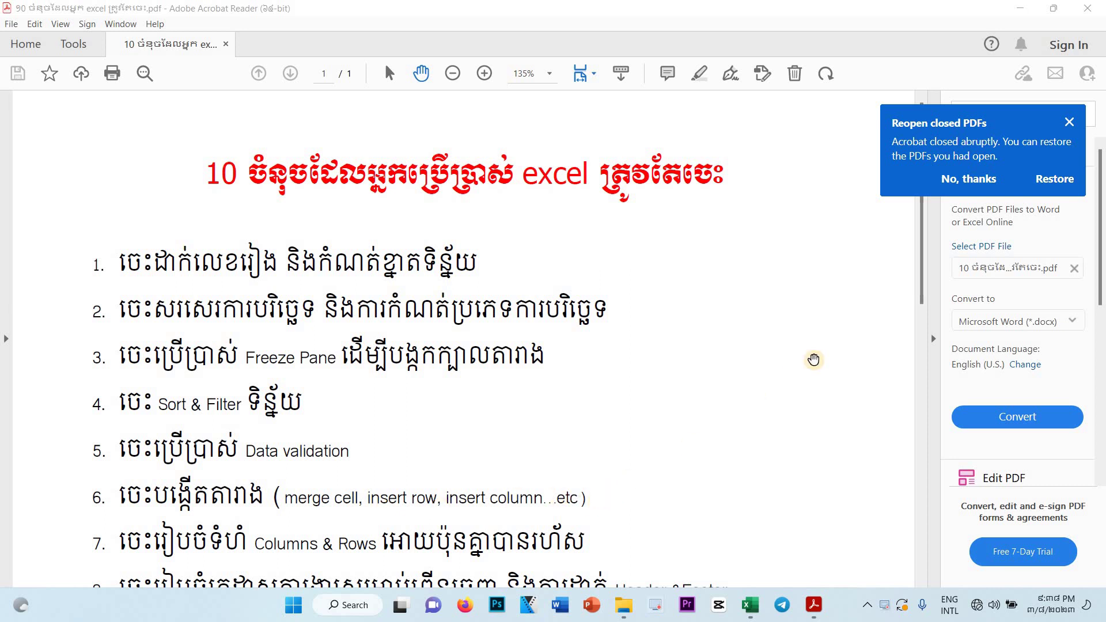
Step: Minimize the Excel tips PDF in Acrobat Reader to reveal the workbook's sheet #6
{"action": "left_click", "coordinate": [1019, 9]}
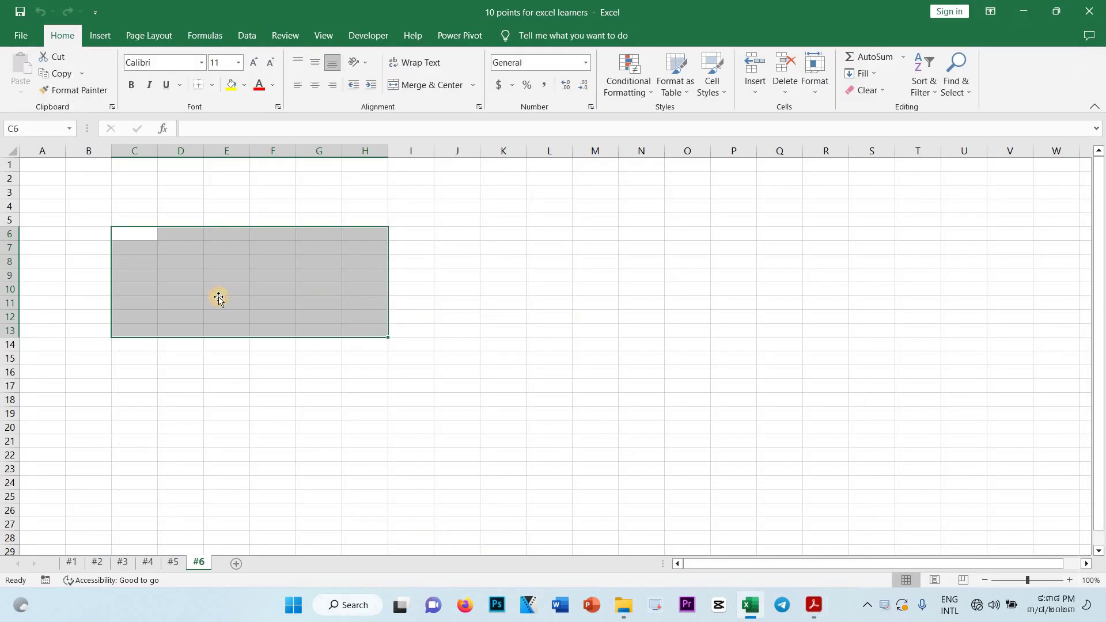
{"action": "left_click", "coordinate": [218, 299]}
{"action": "left_click", "coordinate": [60, 191]}
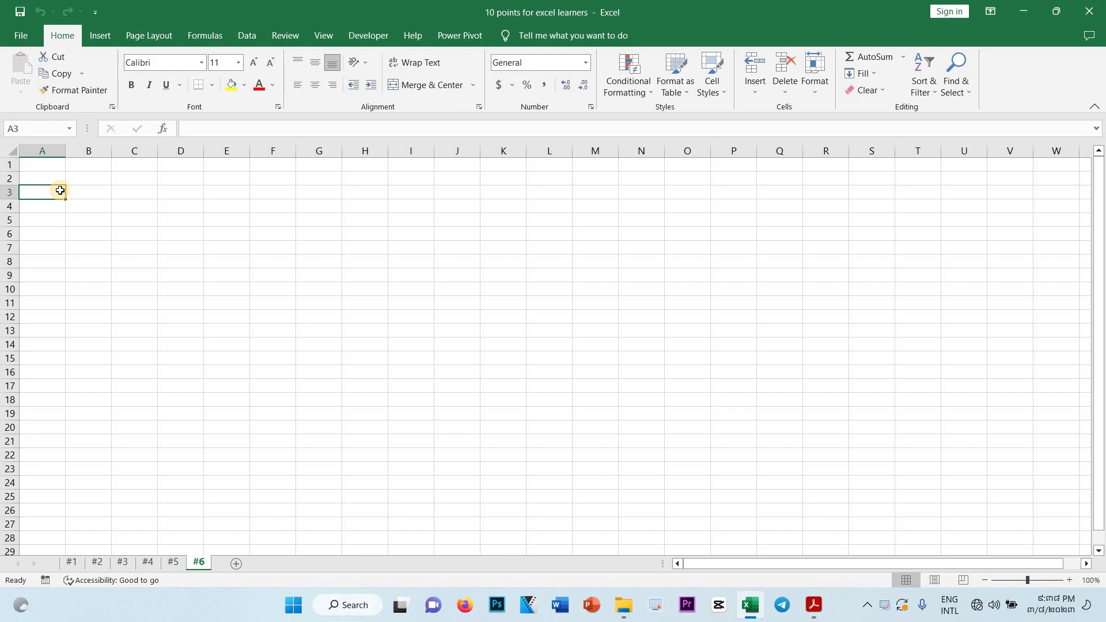
{"action": "left_click", "coordinate": [99, 203]}
{"action": "left_click", "coordinate": [50, 178]}
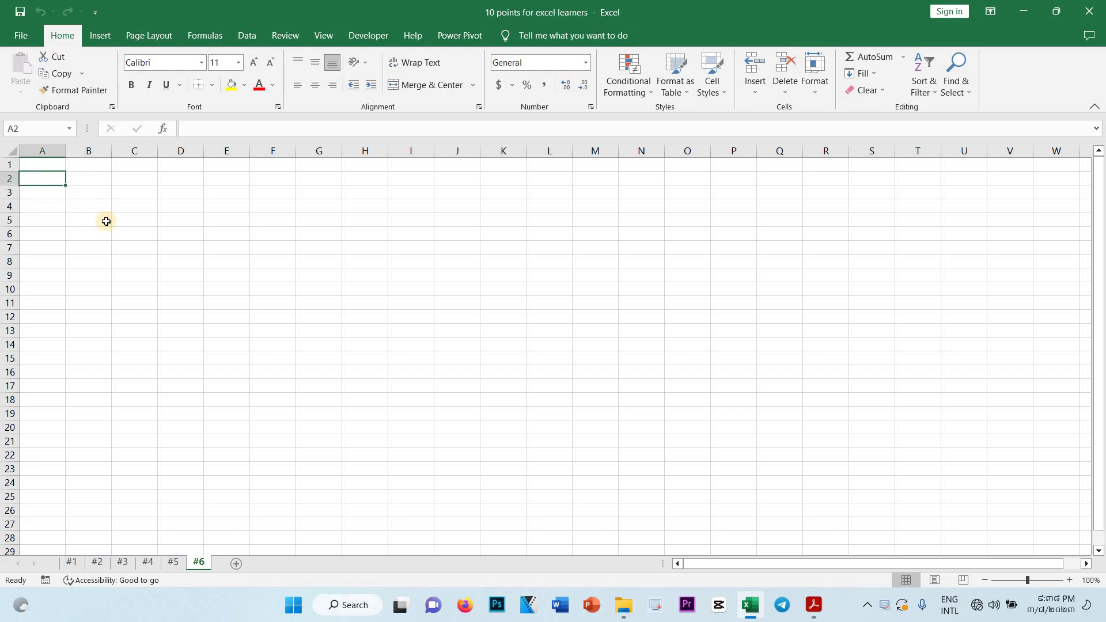
{"action": "left_click", "coordinate": [175, 259]}
{"action": "left_click", "coordinate": [346, 240]}
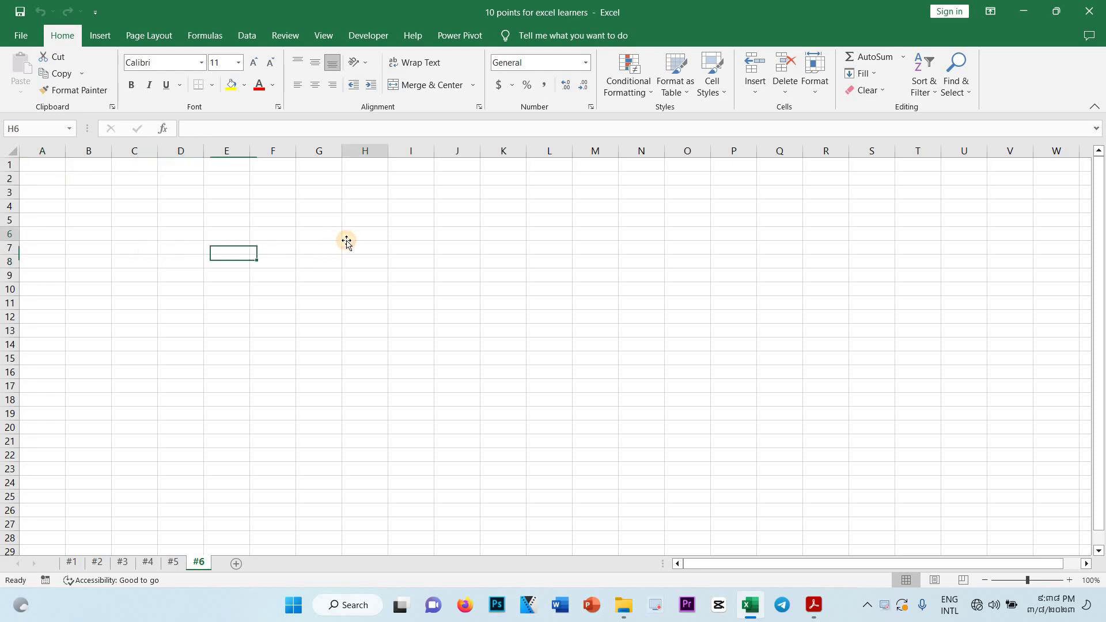
{"action": "left_click", "coordinate": [146, 221]}
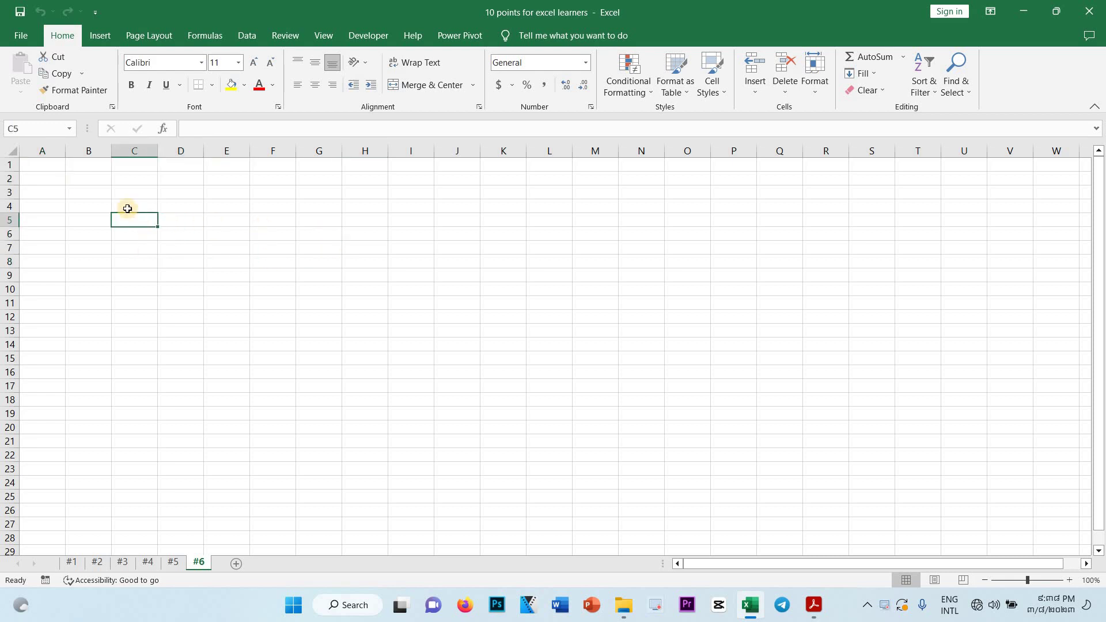
{"action": "left_click", "coordinate": [99, 199]}
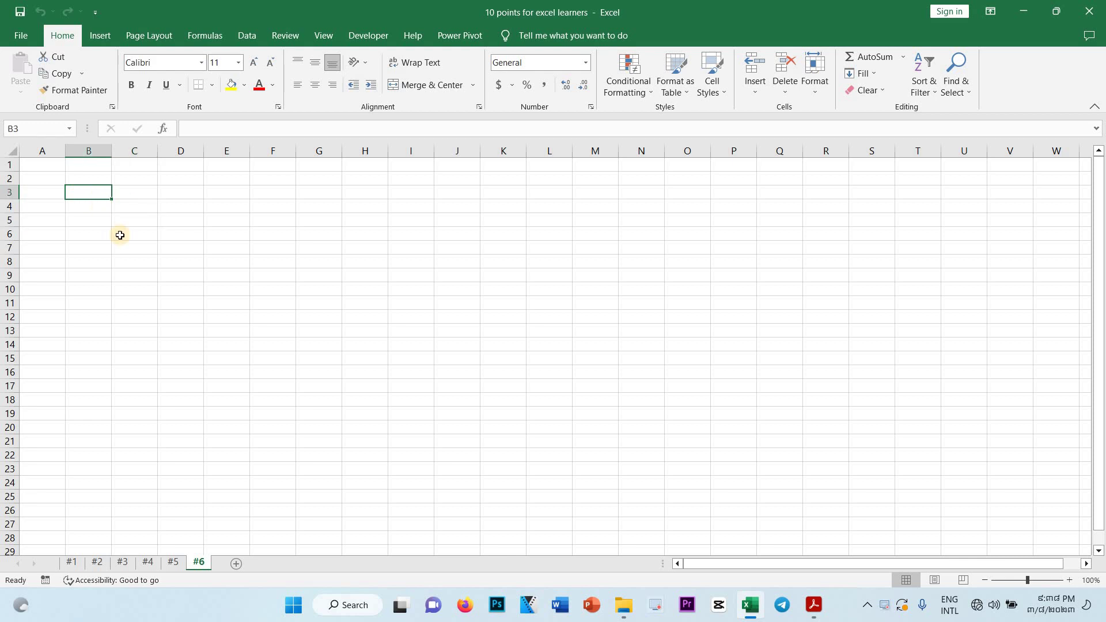
{"action": "left_click", "coordinate": [165, 251]}
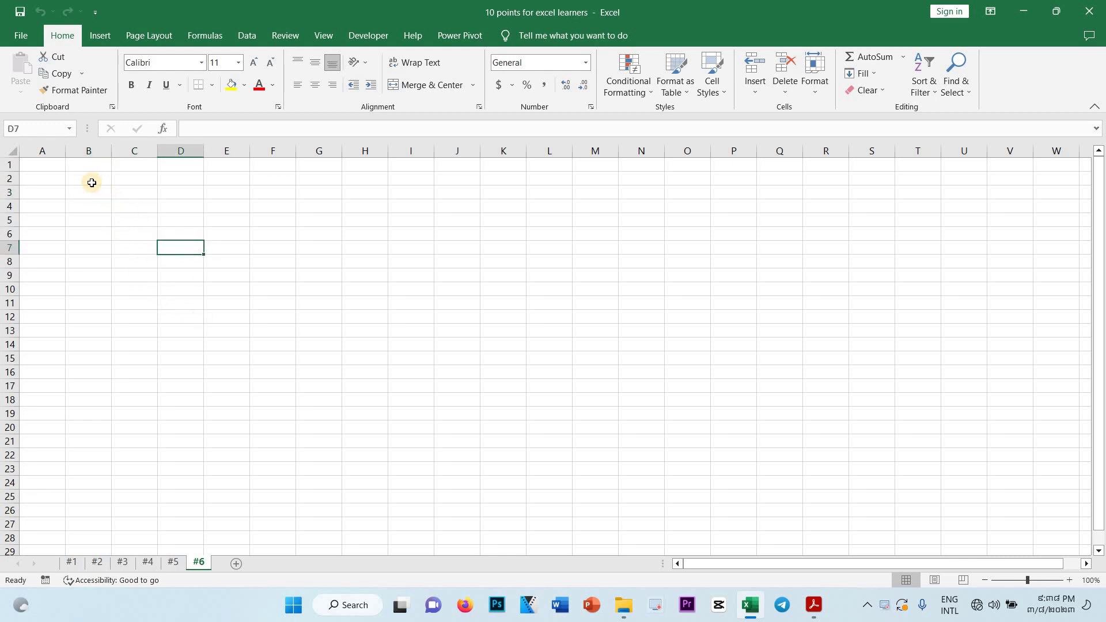
{"action": "left_click", "coordinate": [92, 183]}
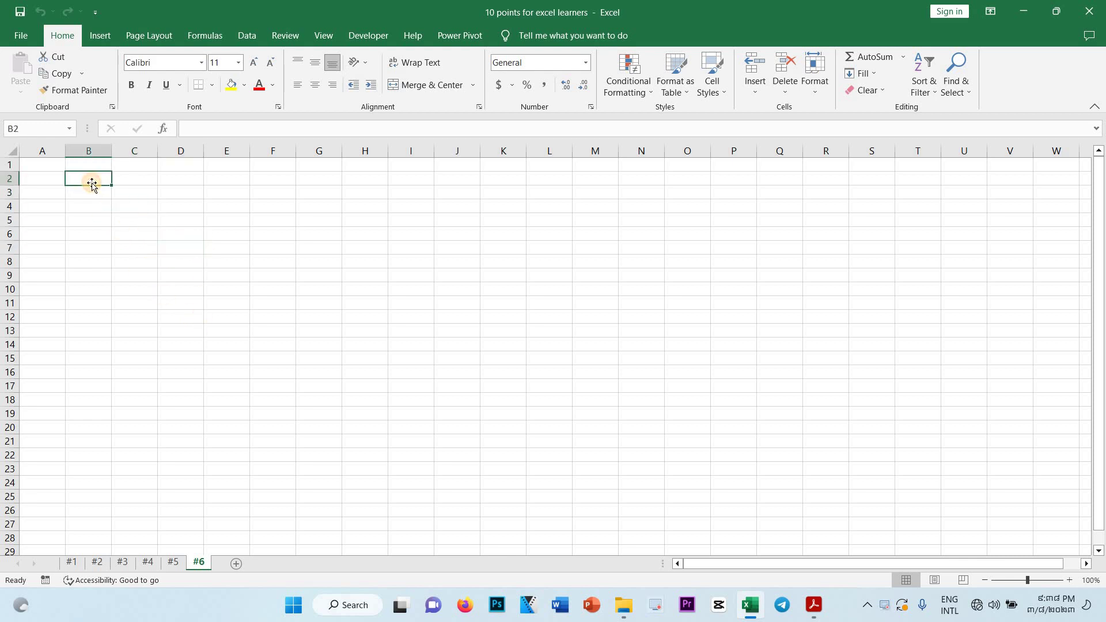
{"action": "left_click", "coordinate": [79, 271]}
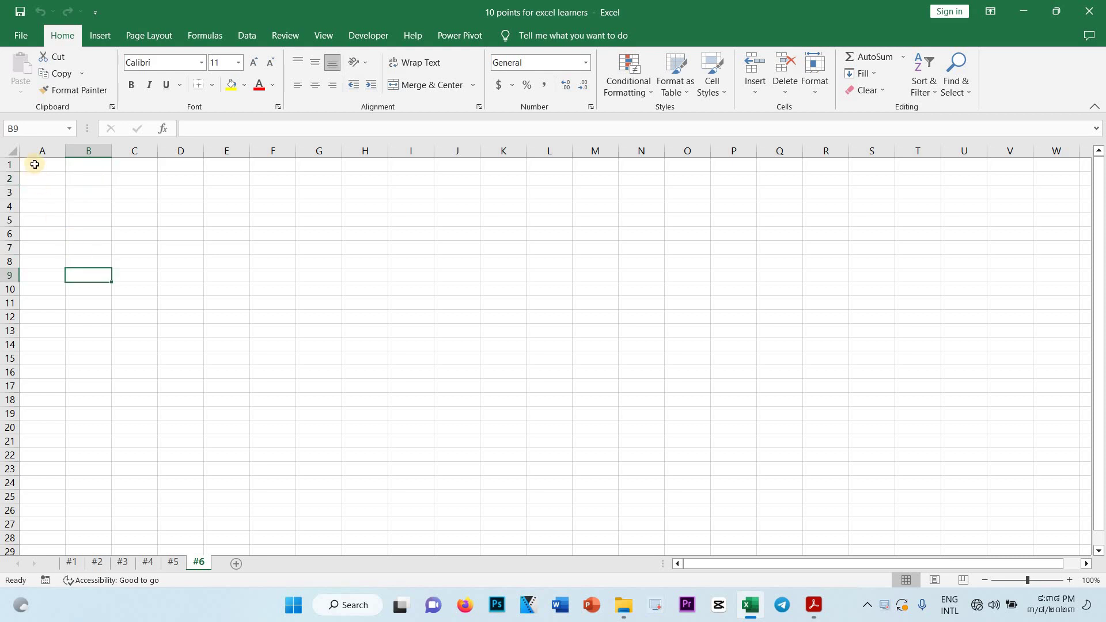
Step: Apply All Borders to A1:L19 on sheet #6, then deselect by picking H10
{"action": "left_click_drag", "start_coordinate": [35, 165], "coordinate": [547, 414]}
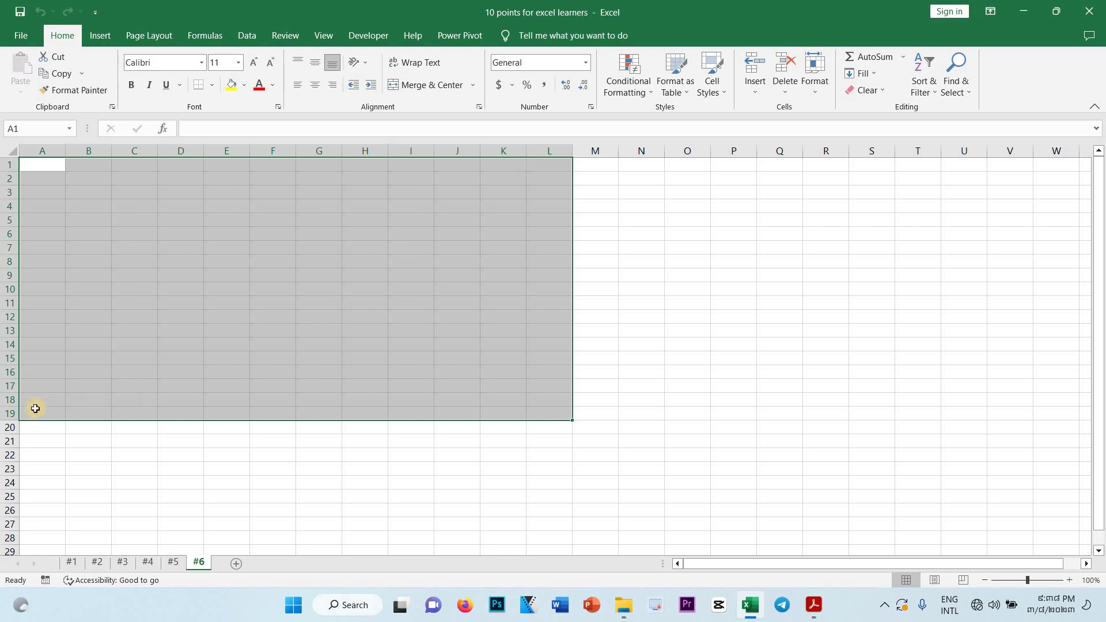
{"action": "left_click", "coordinate": [214, 86]}
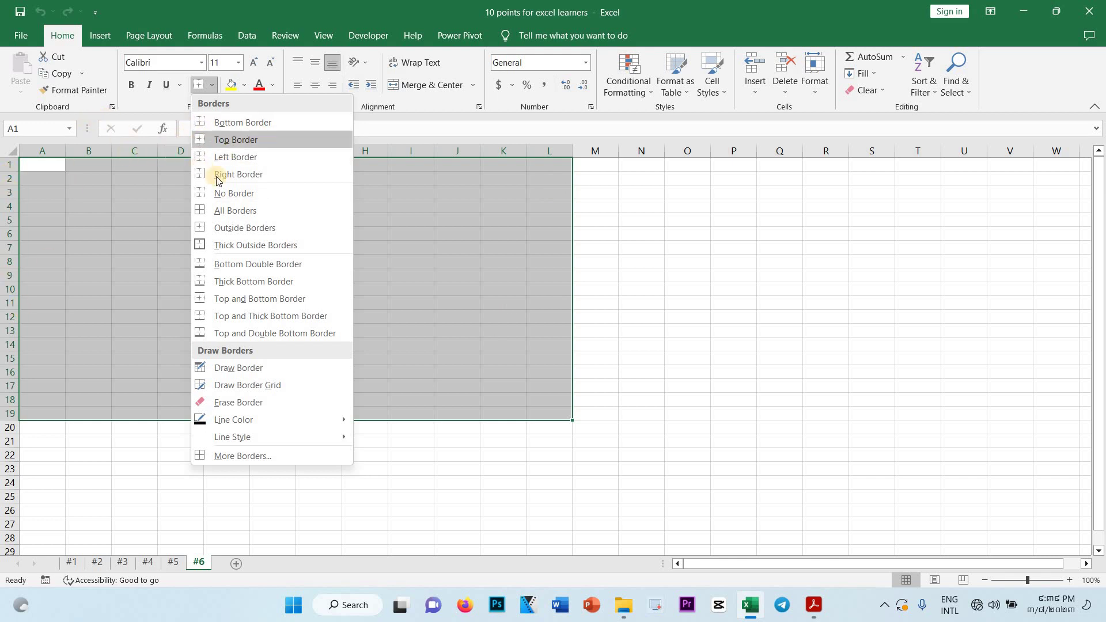
{"action": "left_click", "coordinate": [233, 212]}
{"action": "left_click", "coordinate": [345, 295]}
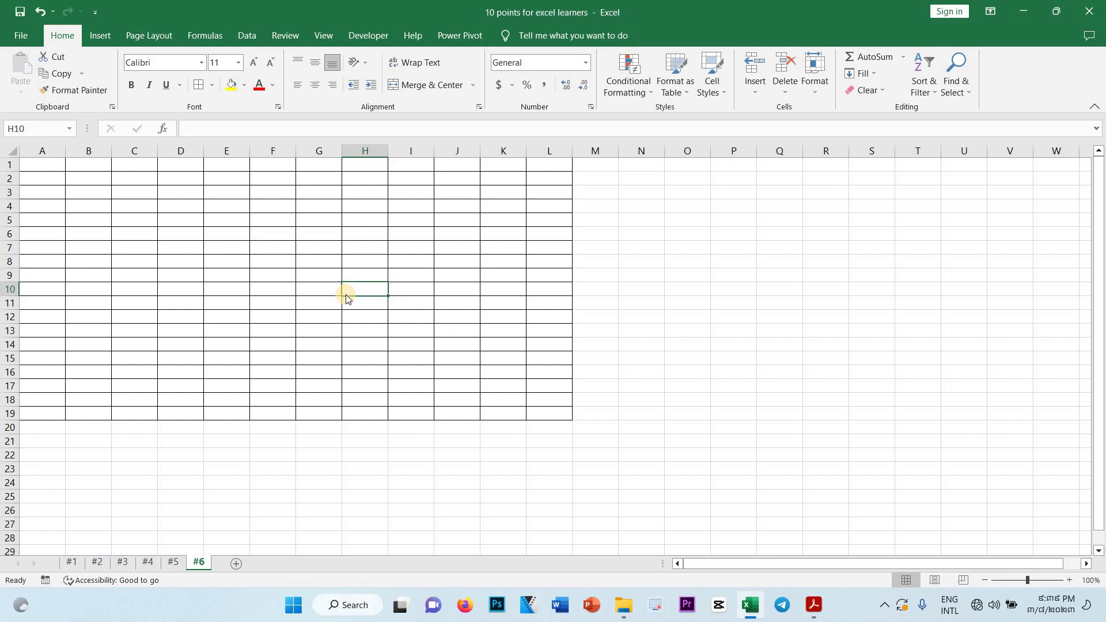
{"action": "key", "text": "ctrl+p"}
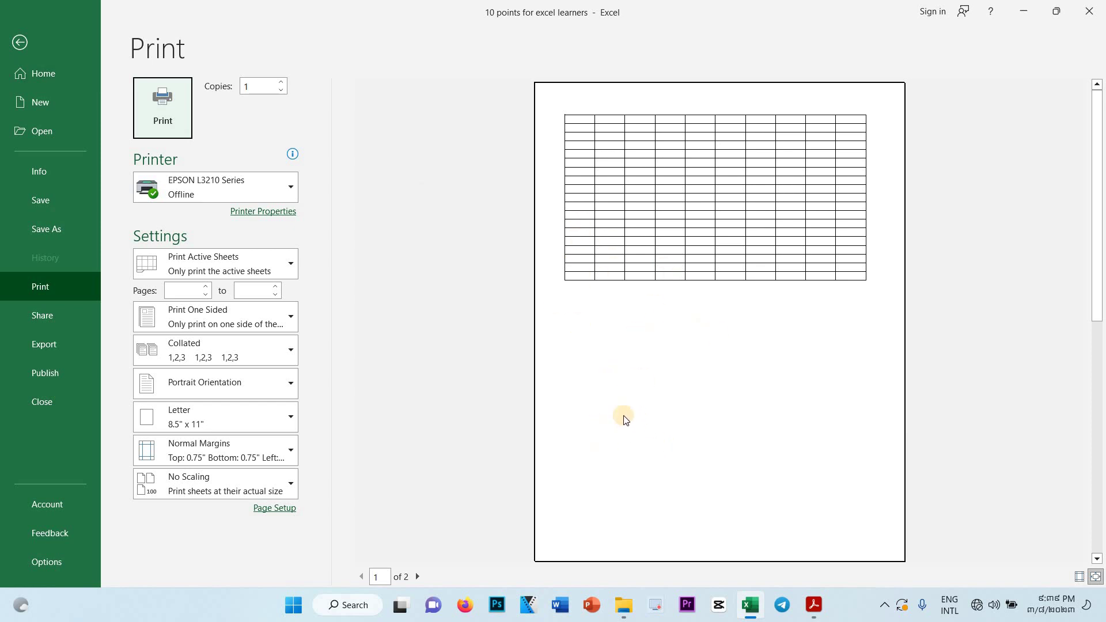
{"action": "left_click", "coordinate": [20, 42]}
{"action": "left_click", "coordinate": [266, 292]}
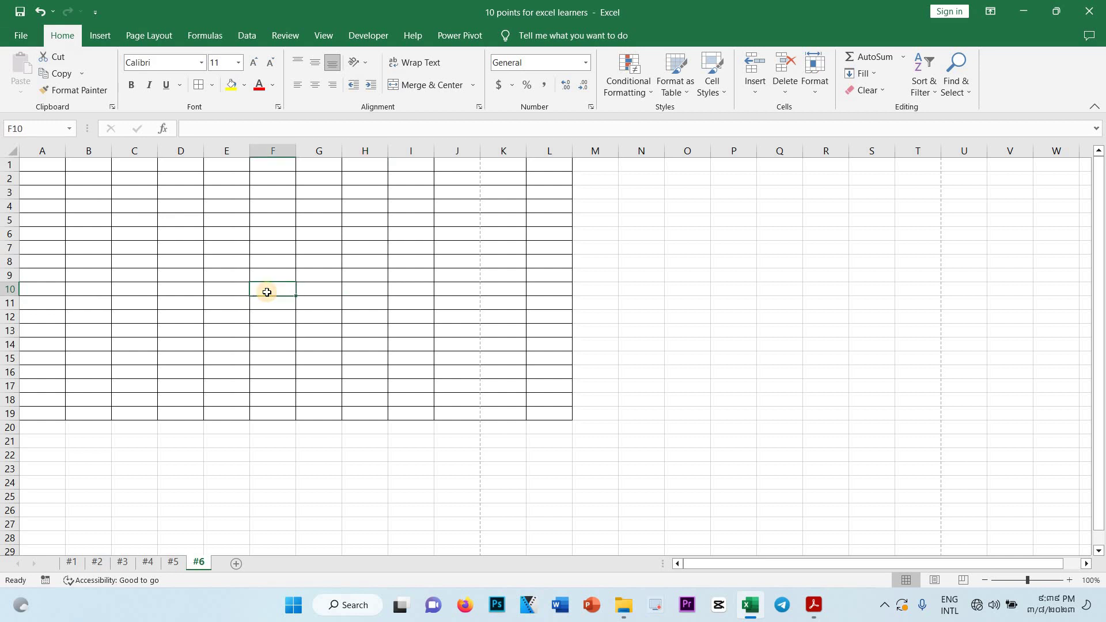
{"action": "key", "text": "Left"}
{"action": "key", "text": "Left"}
{"action": "key", "text": "Home"}
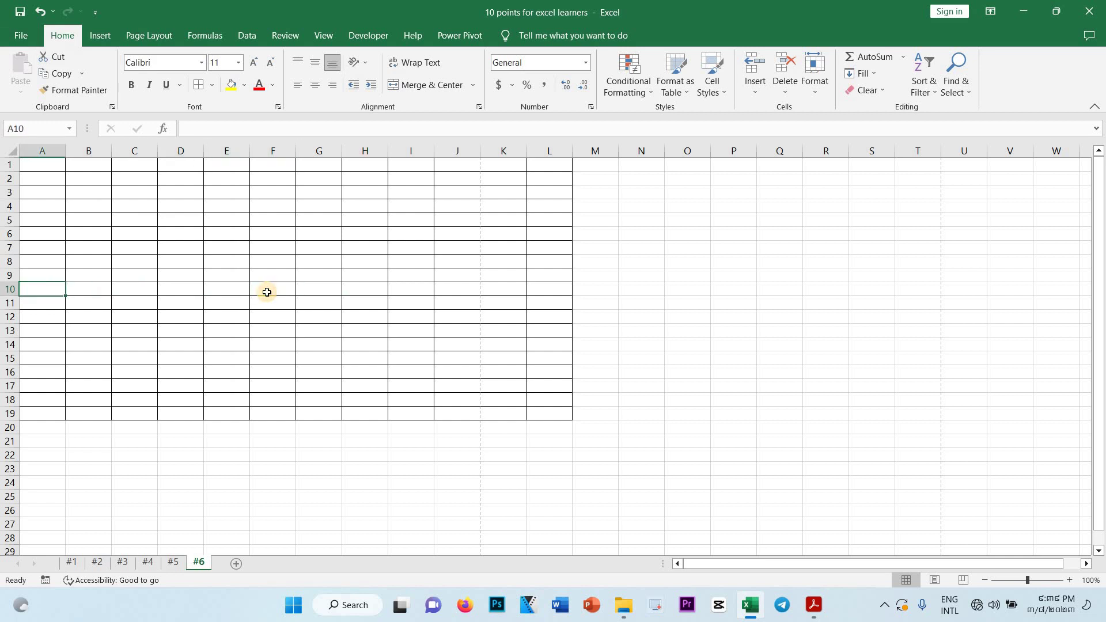
{"action": "left_click", "coordinate": [258, 253]}
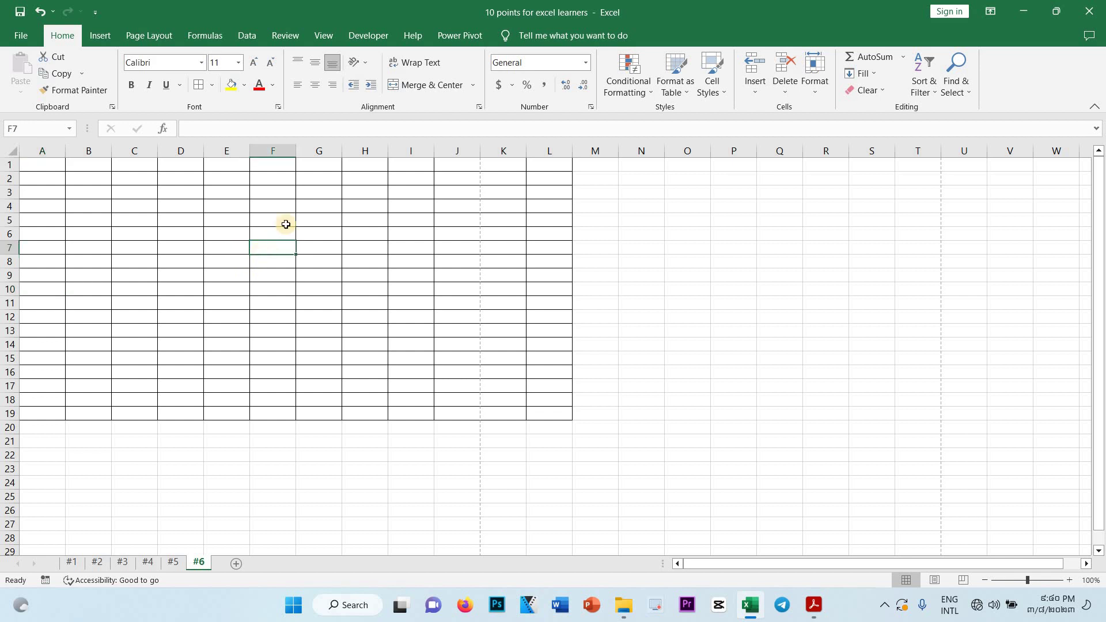
{"action": "left_click", "coordinate": [285, 183]}
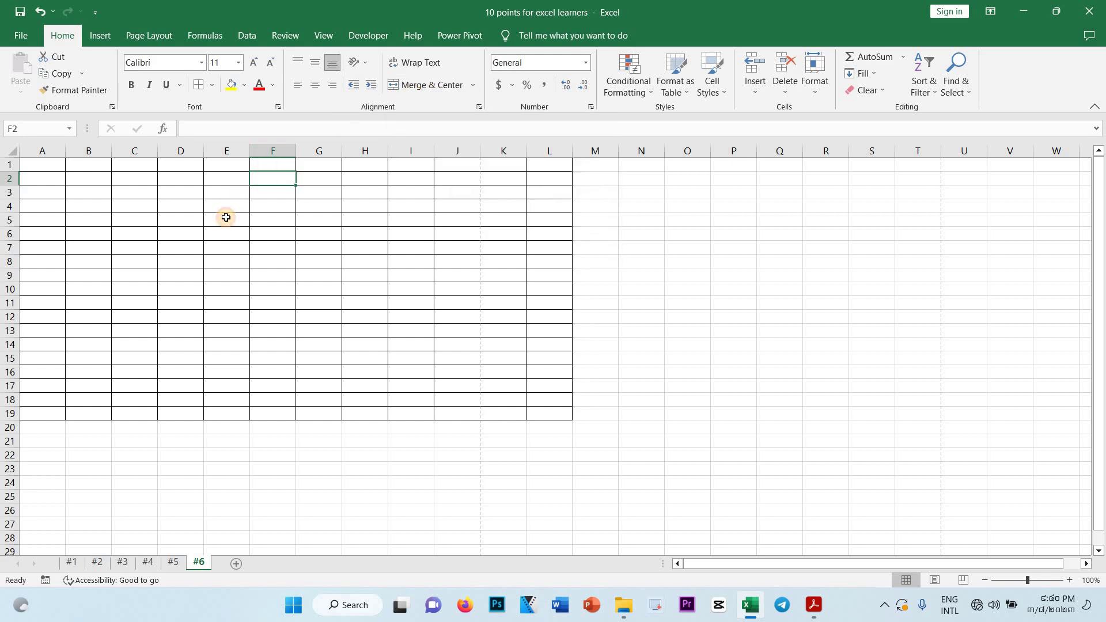
{"action": "left_click", "coordinate": [225, 217]}
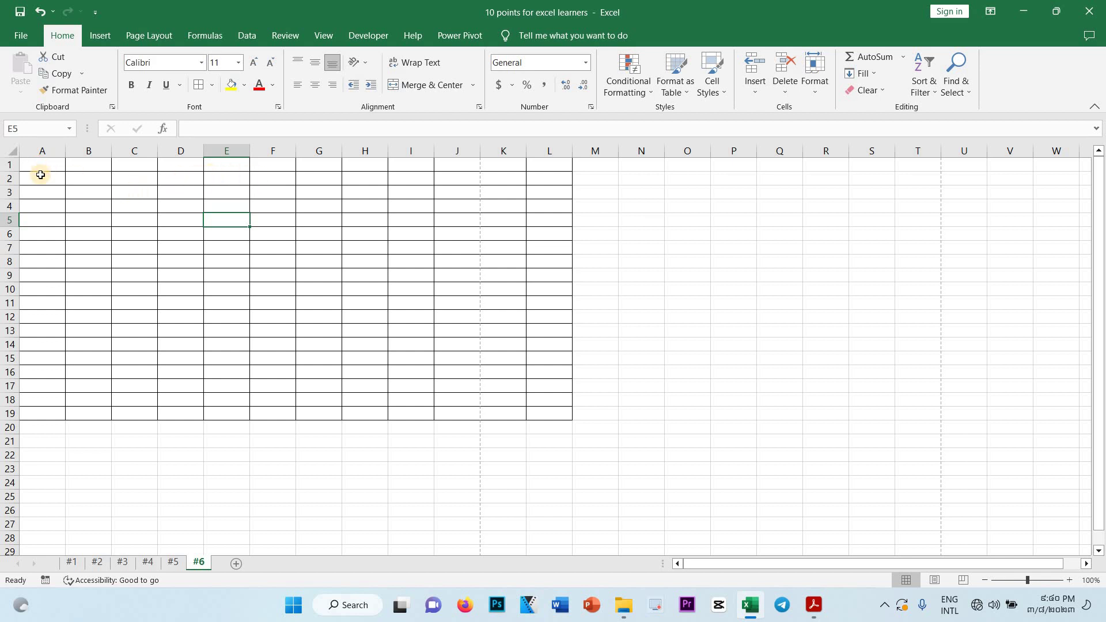
Step: Merge & Center cells A1:A2 and enter 'sddfg' in the merged cell
{"action": "left_click_drag", "start_coordinate": [41, 164], "coordinate": [40, 179]}
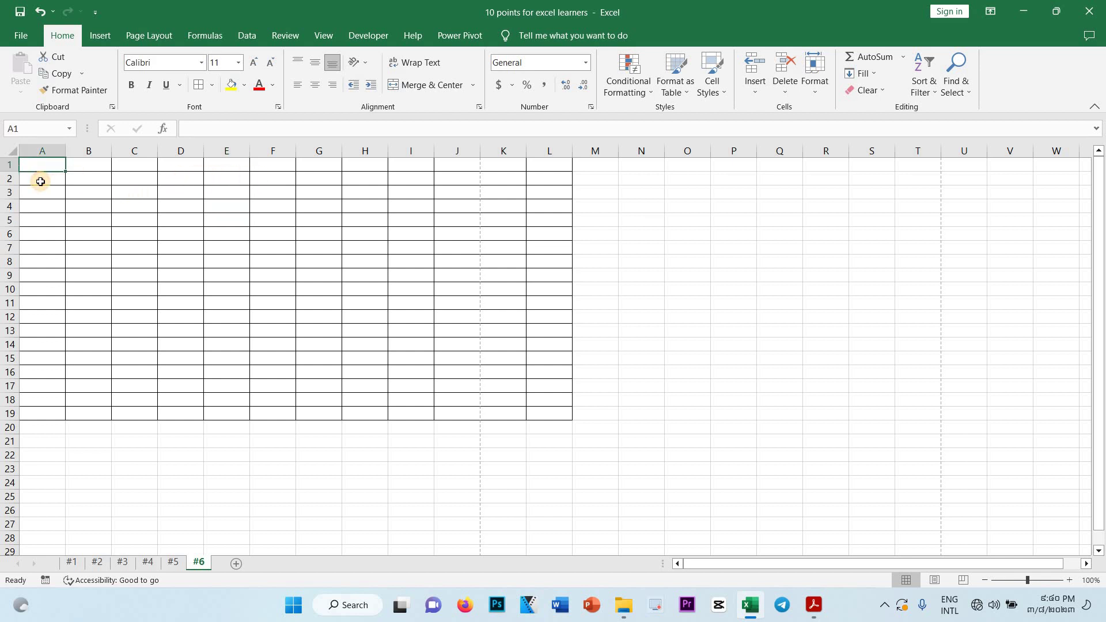
{"action": "left_click", "coordinate": [472, 85]}
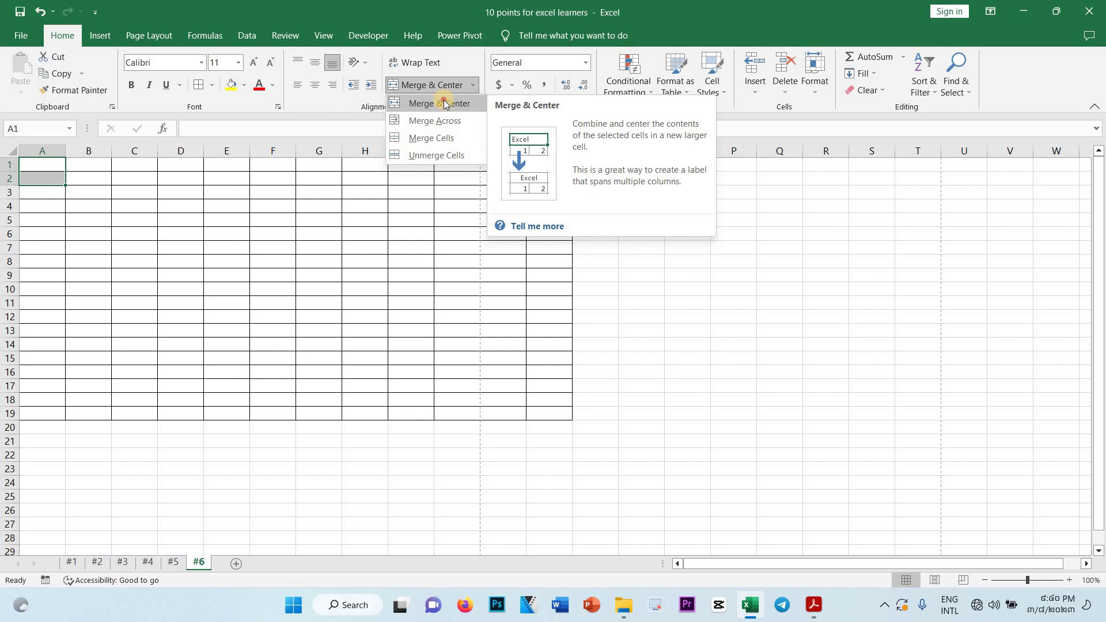
{"action": "left_click", "coordinate": [445, 105]}
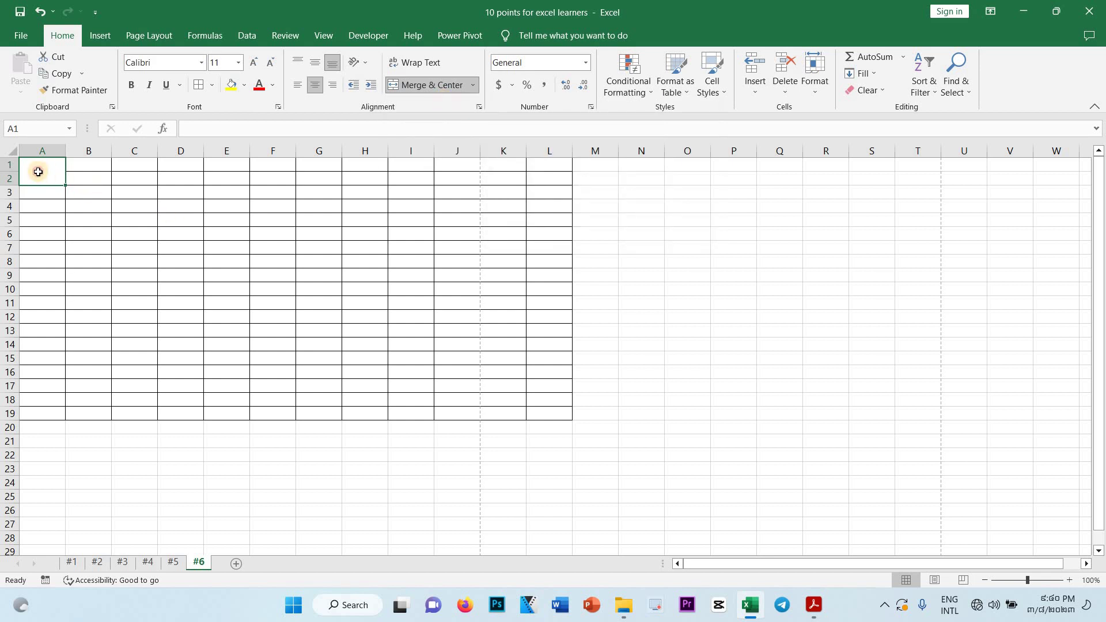
{"action": "type", "text": "sddfg"}
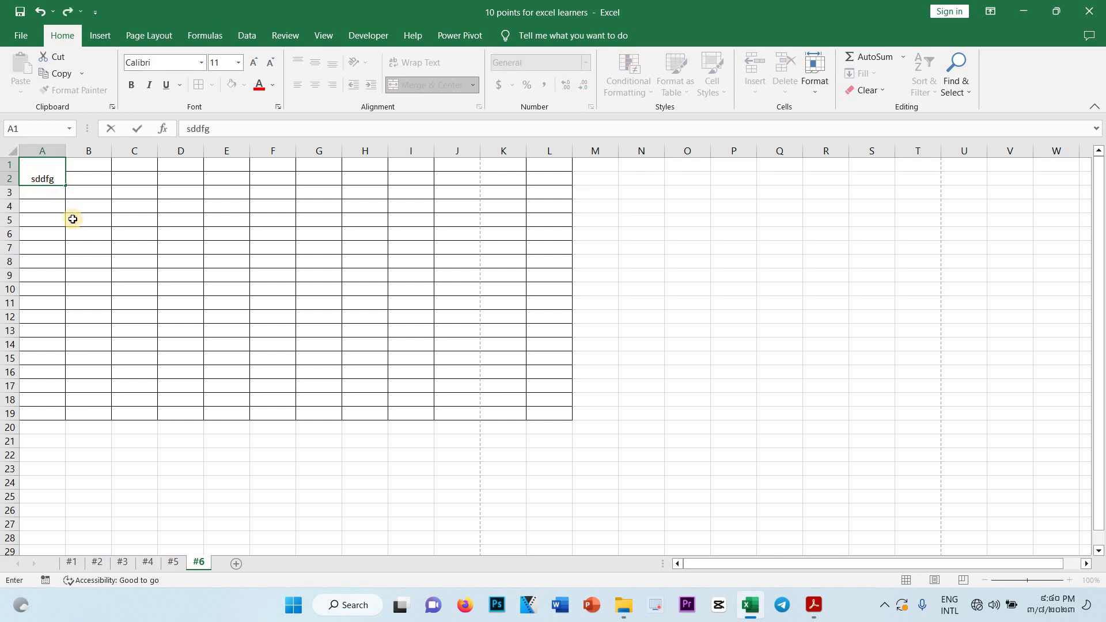
{"action": "left_click", "coordinate": [72, 219]}
Step: Middle-align the 'sddfg' text vertically within merged A1:A2
{"action": "left_click", "coordinate": [41, 169]}
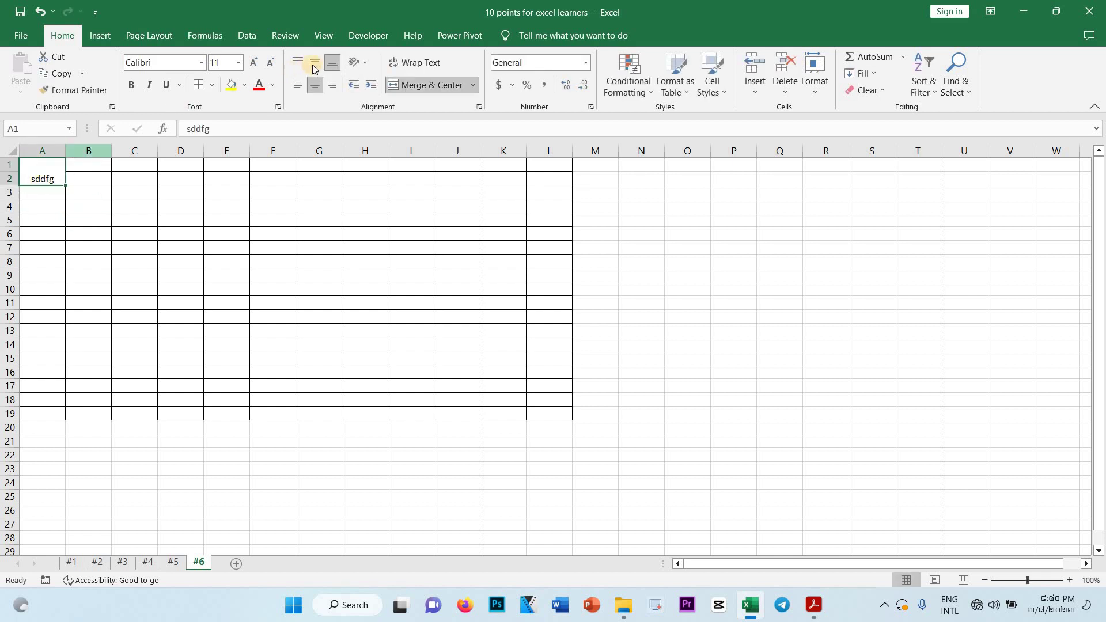
{"action": "left_click", "coordinate": [310, 64]}
{"action": "left_click", "coordinate": [286, 231]}
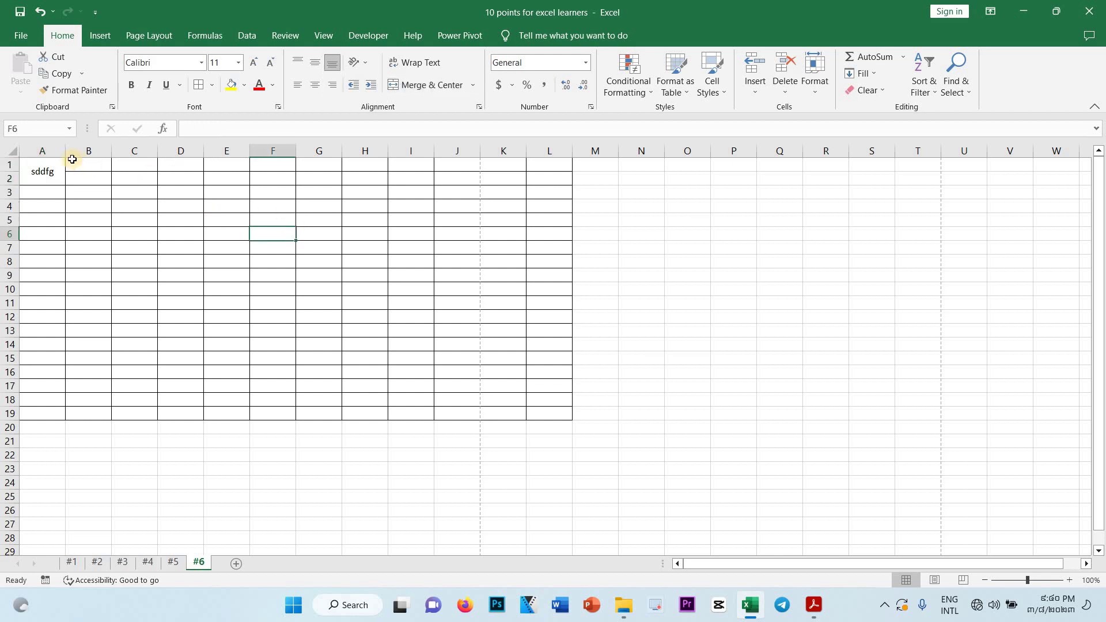
Step: Select cells D4 and G4 and review the merge options without merging
{"action": "left_click", "coordinate": [31, 181]}
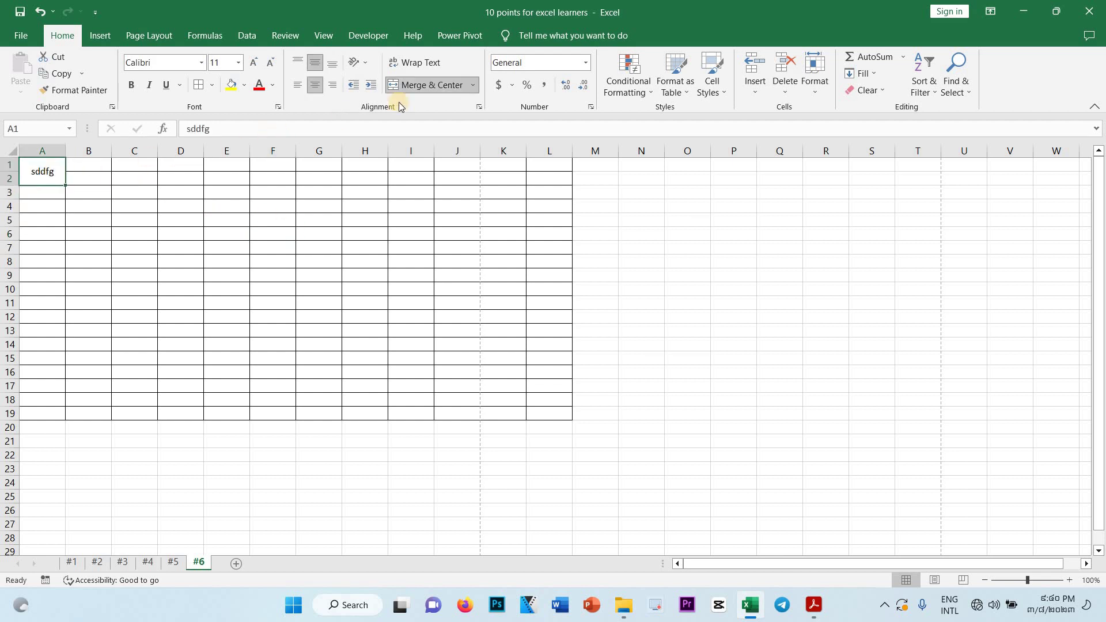
{"action": "left_click", "coordinate": [314, 208]}
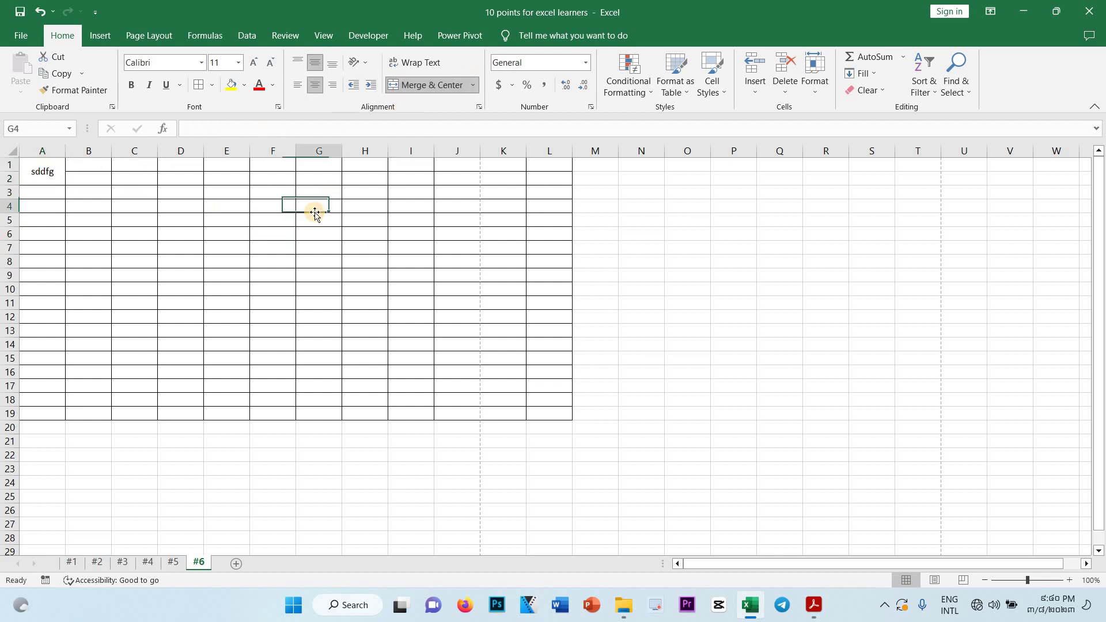
{"action": "left_click", "coordinate": [180, 201]}
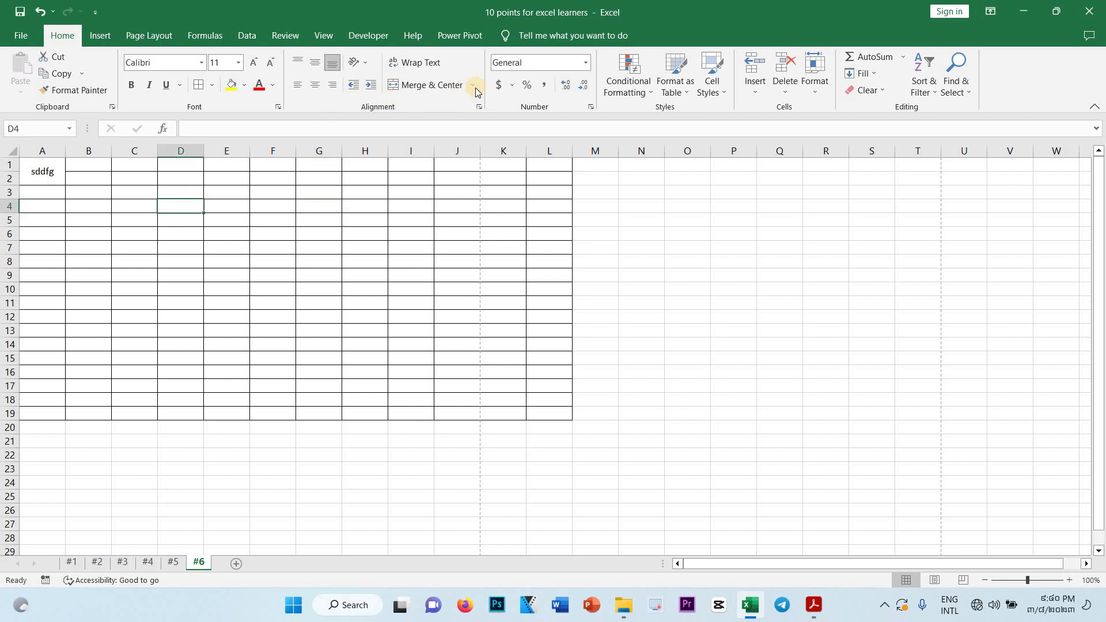
{"action": "left_click", "coordinate": [475, 87]}
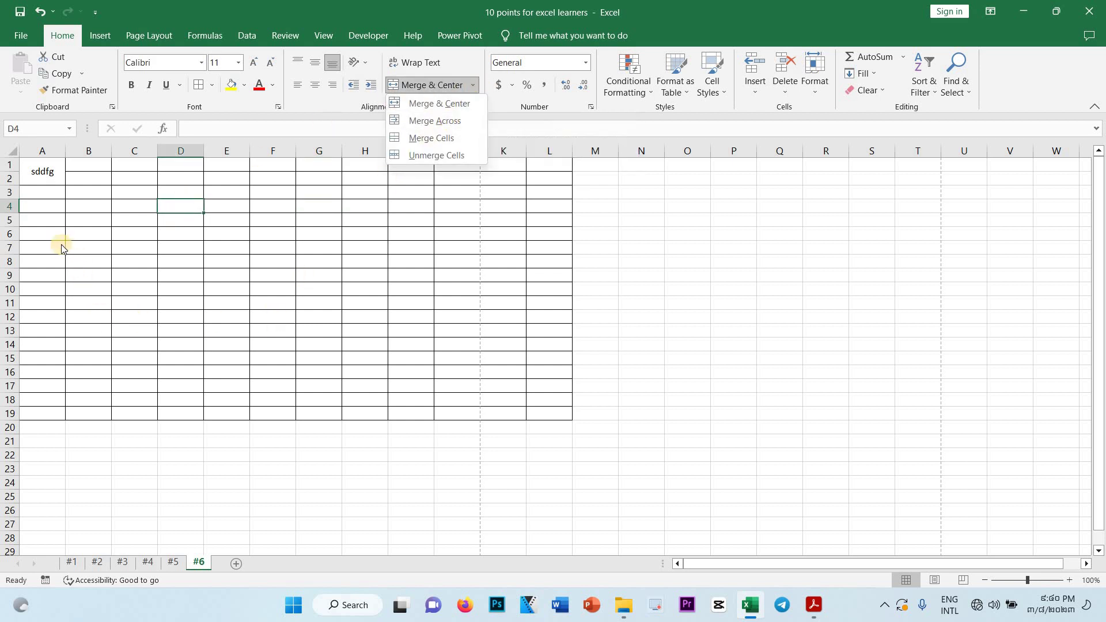
{"action": "left_click", "coordinate": [35, 204]}
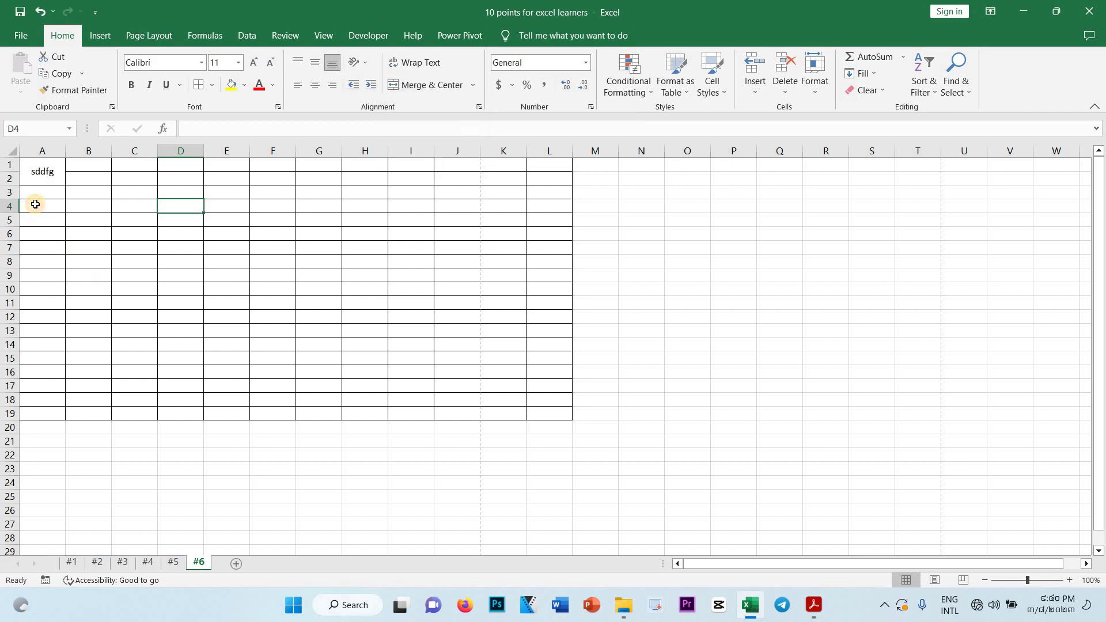
Step: Apply Merge Across to A4:E10 so each row 4–10 becomes one wide cell
{"action": "left_click_drag", "start_coordinate": [35, 204], "coordinate": [222, 286]}
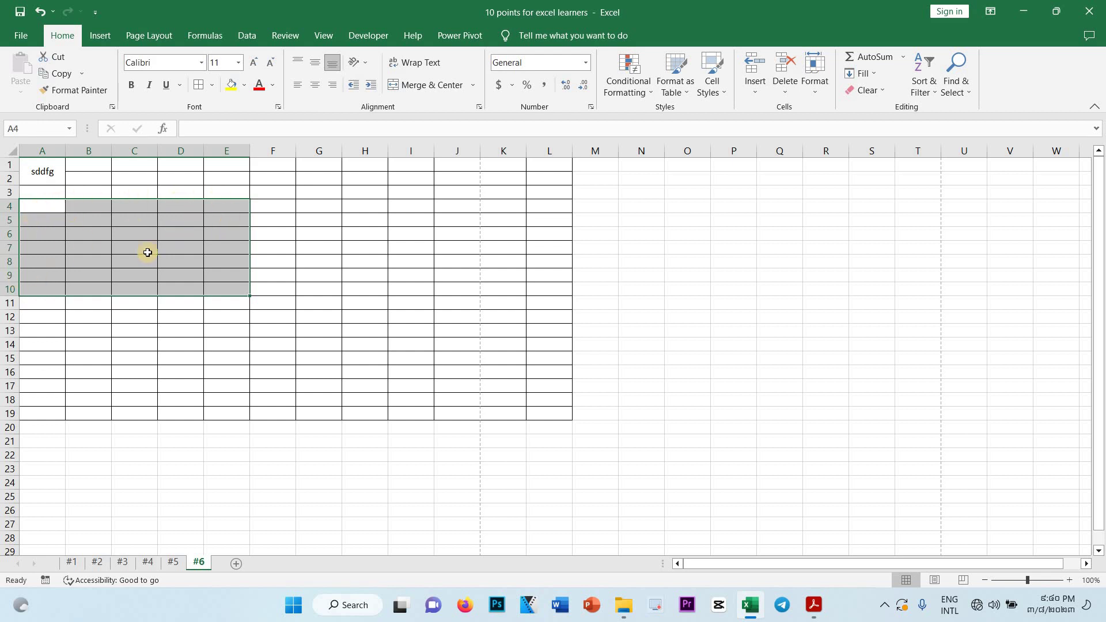
{"action": "left_click", "coordinate": [474, 87]}
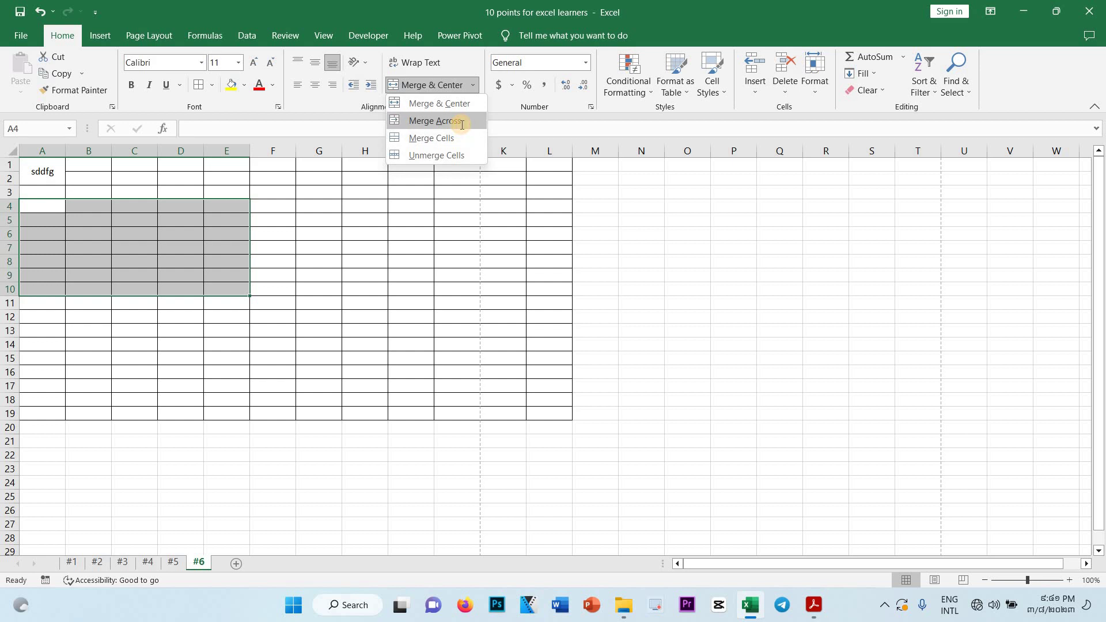
{"action": "left_click", "coordinate": [457, 120]}
{"action": "left_click", "coordinate": [184, 291]}
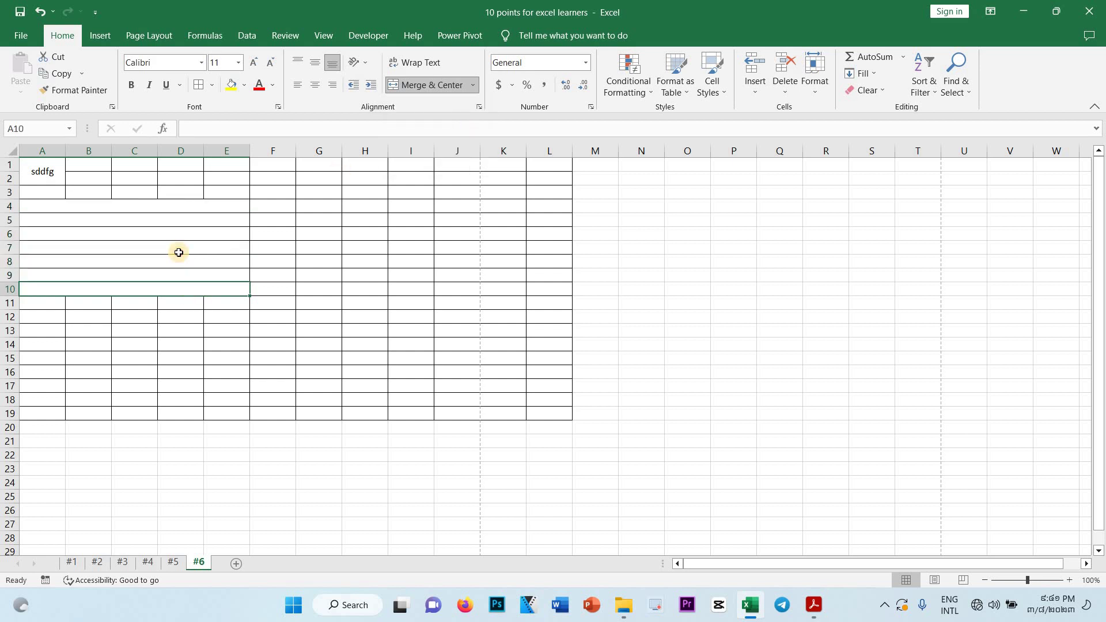
Step: Check the merged cells in rows 7 and 6, then select G2 and show the merge options
{"action": "left_click", "coordinate": [179, 254]}
{"action": "left_click", "coordinate": [174, 230]}
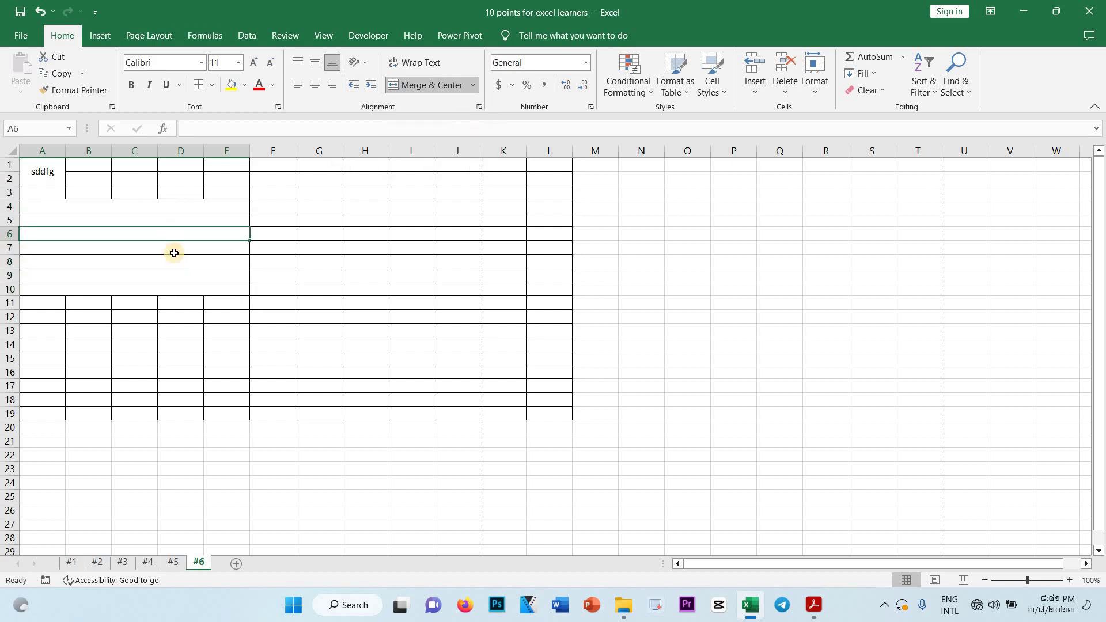
{"action": "left_click", "coordinate": [340, 181]}
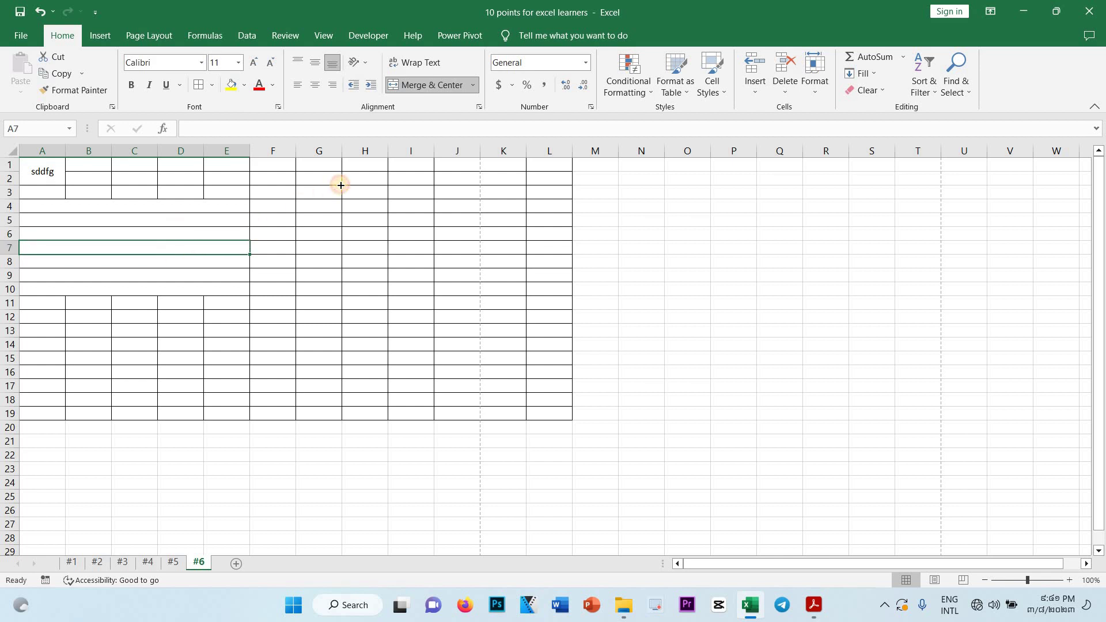
{"action": "left_click", "coordinate": [475, 87]}
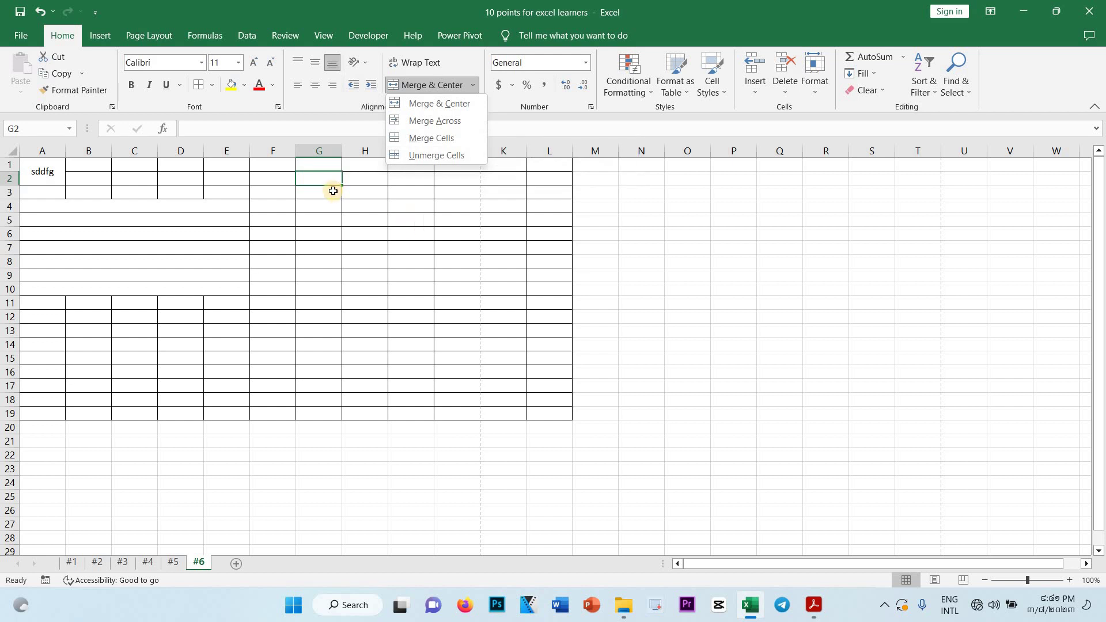
Step: Merge G1:G2 into one cell using Merge Cells, without centring
{"action": "left_click", "coordinate": [318, 179]}
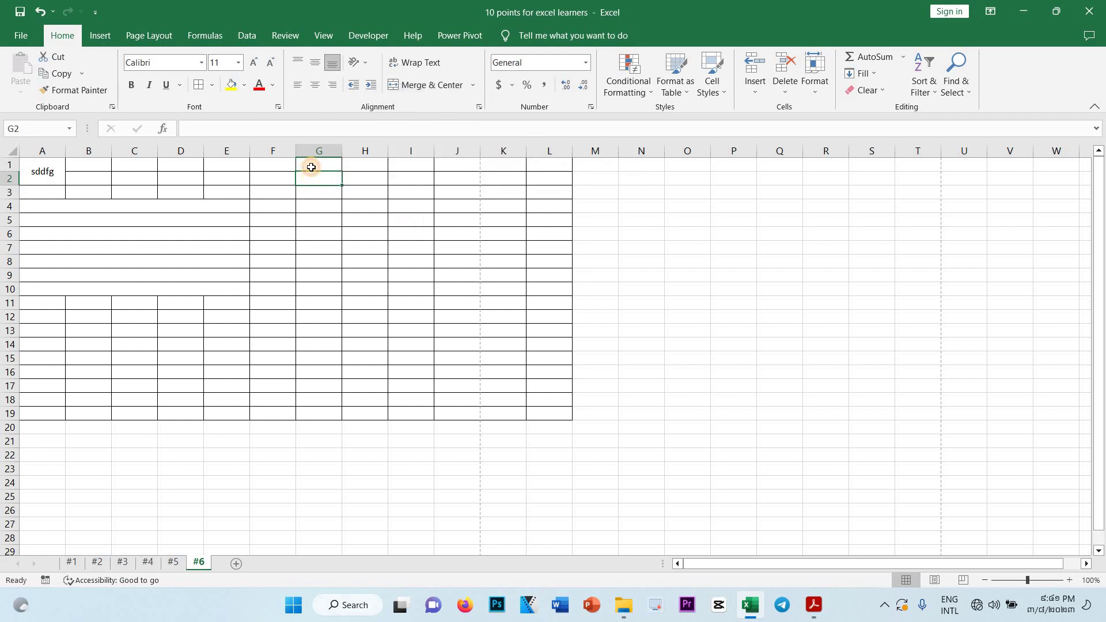
{"action": "left_click_drag", "start_coordinate": [311, 167], "coordinate": [316, 179]}
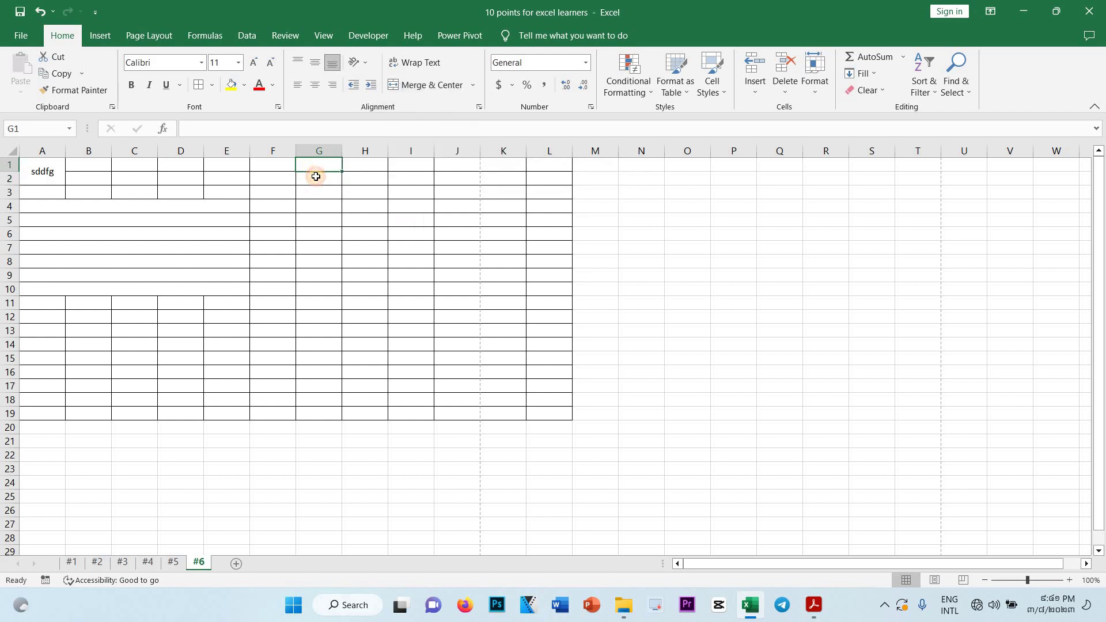
{"action": "left_click", "coordinate": [472, 86]}
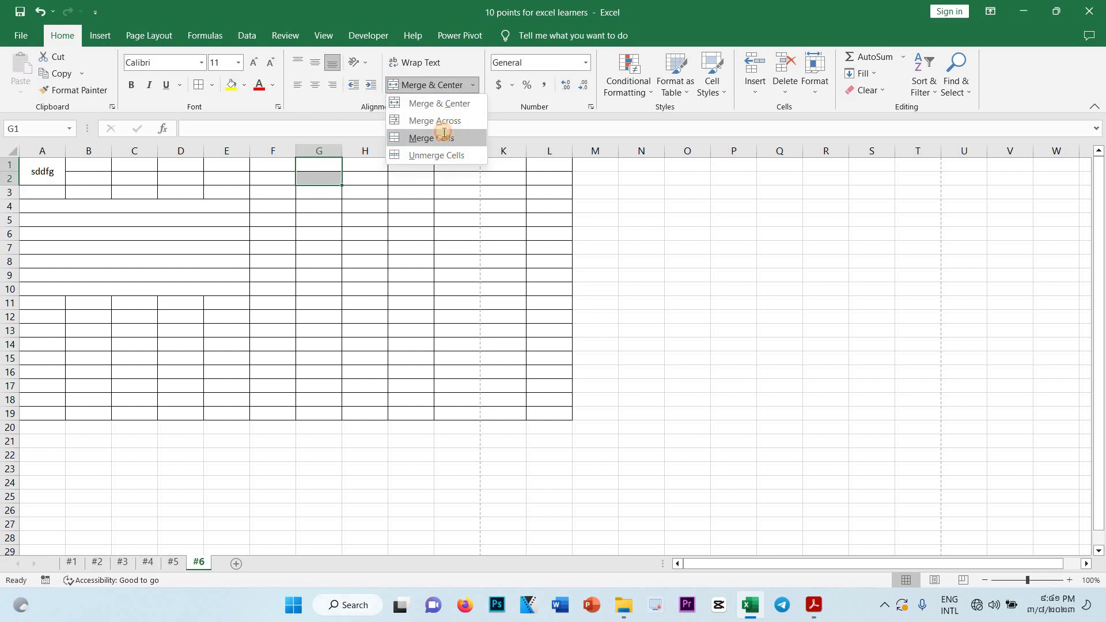
{"action": "left_click", "coordinate": [443, 132]}
{"action": "left_click", "coordinate": [320, 248]}
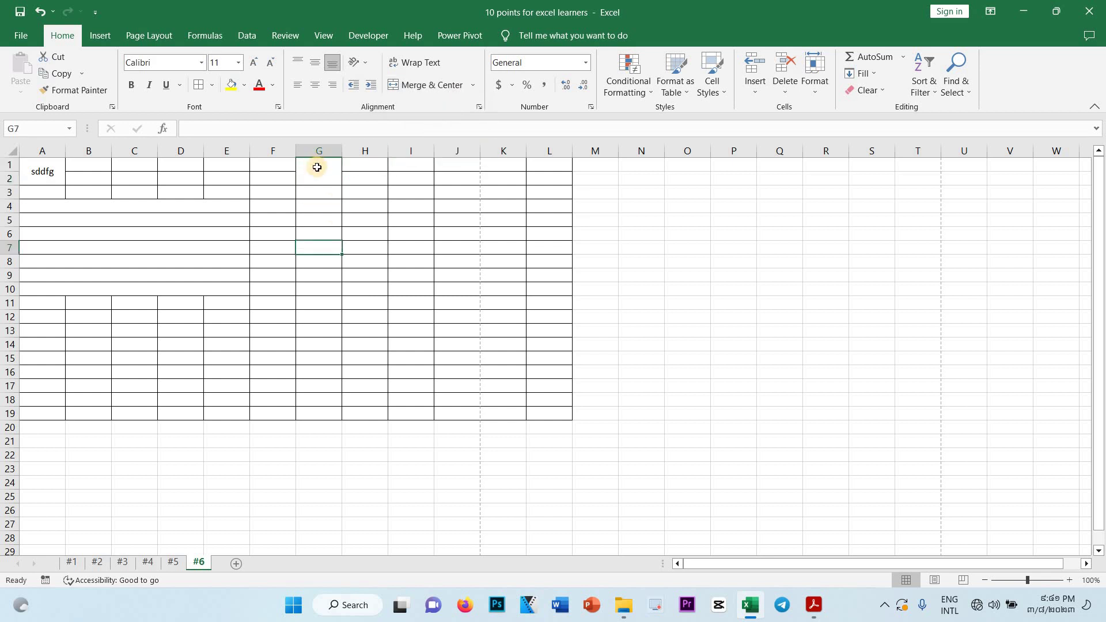
Step: Inspect the merged A1:A2, G1:G2 and row 5 cells and view the Unmerge Cells option
{"action": "left_click", "coordinate": [32, 172]}
{"action": "left_click", "coordinate": [330, 170]}
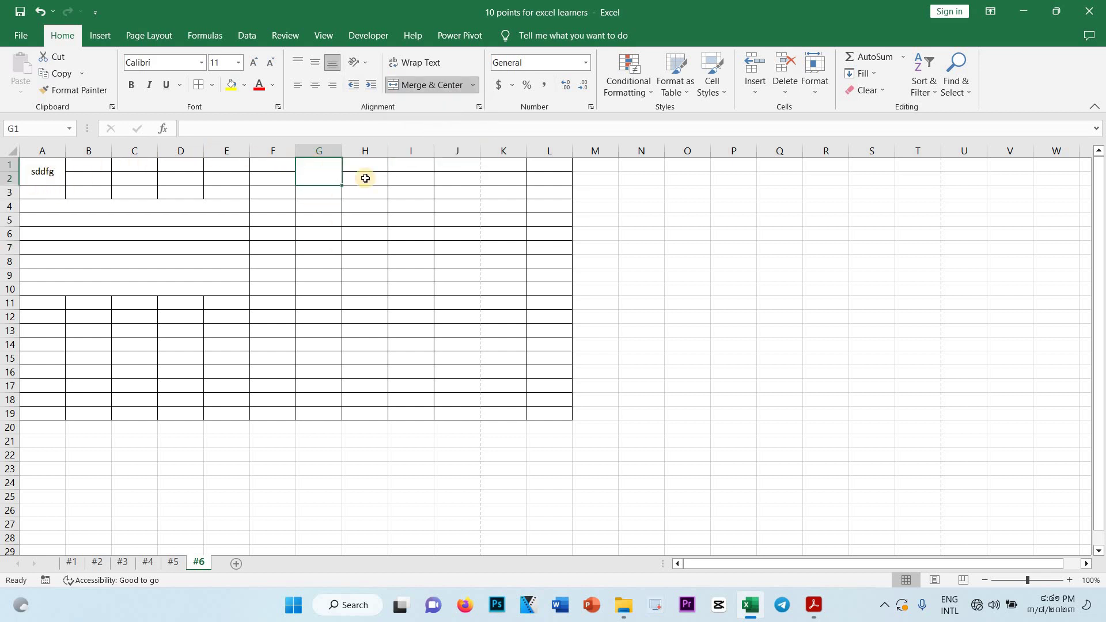
{"action": "left_click", "coordinate": [328, 236]}
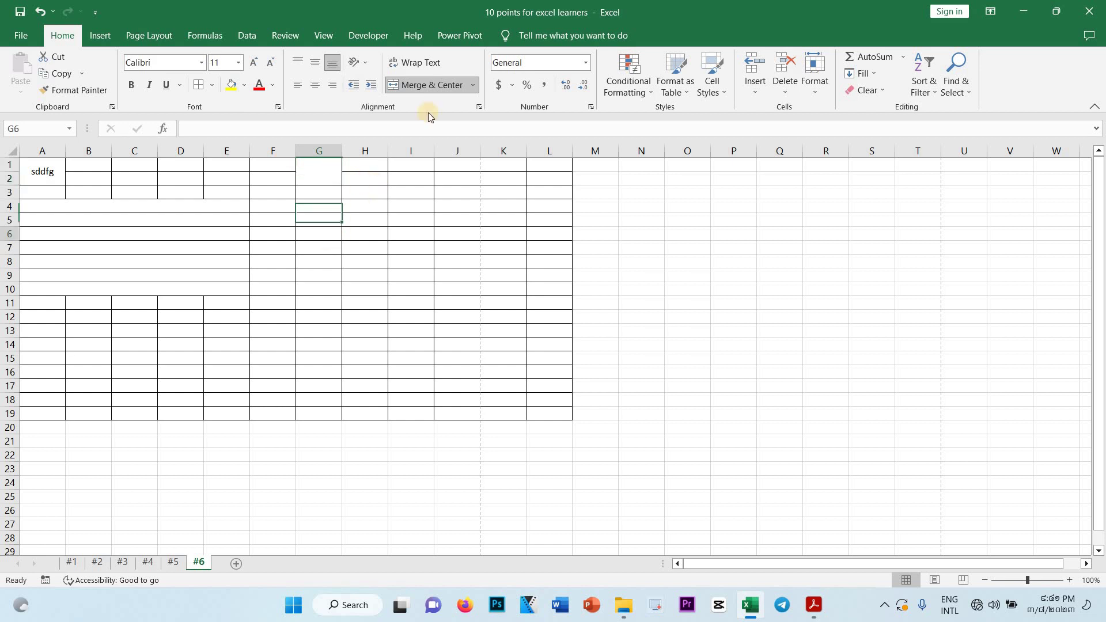
{"action": "left_click", "coordinate": [474, 86]}
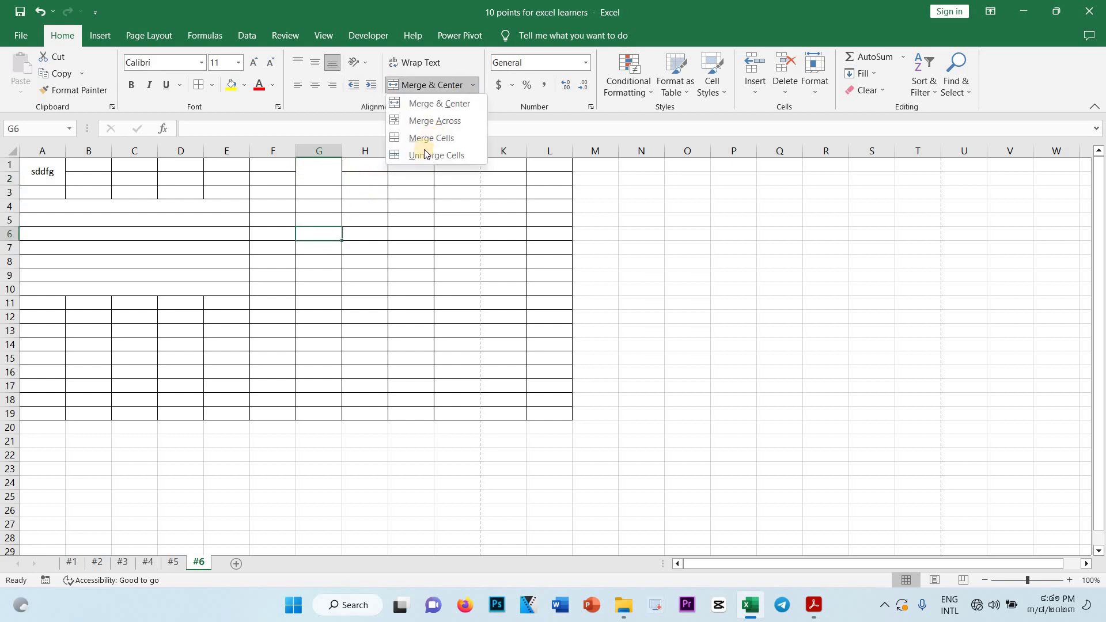
{"action": "left_click", "coordinate": [124, 220]}
{"action": "left_click", "coordinate": [124, 219]}
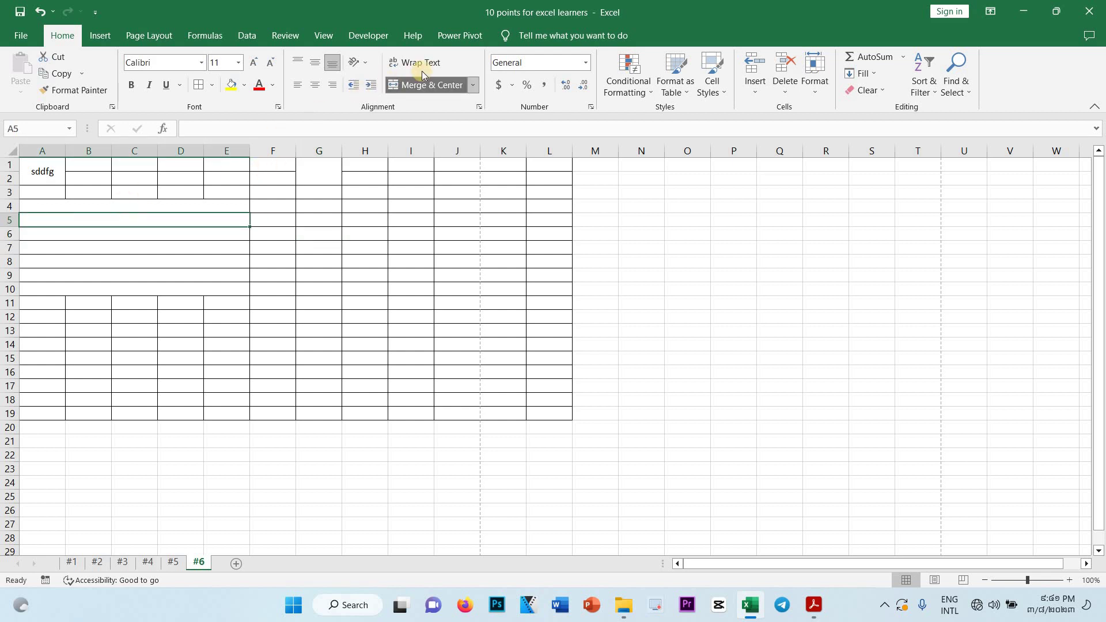
{"action": "left_click", "coordinate": [318, 170]}
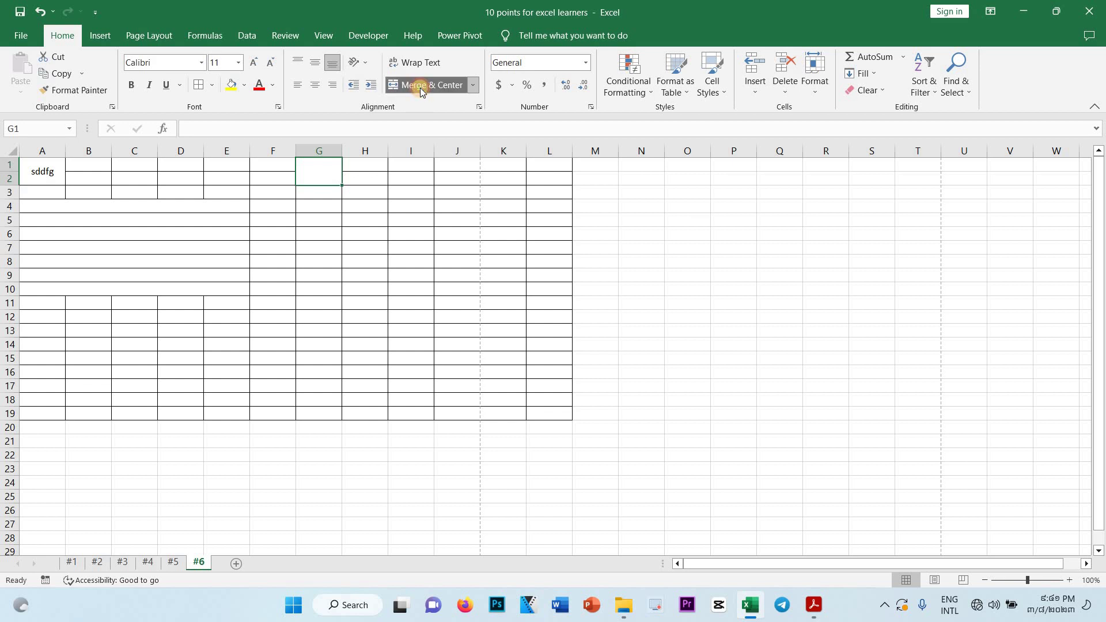
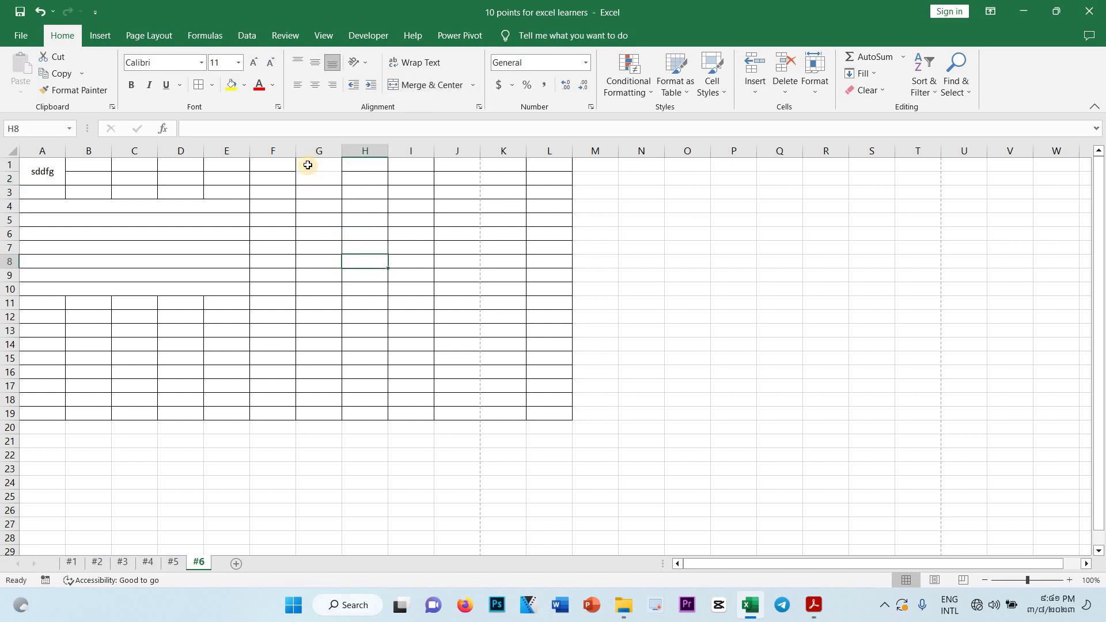
Step: Select cells G1, G2 and G9 in the sheet #6 table
{"action": "left_click", "coordinate": [308, 165]}
{"action": "left_click", "coordinate": [313, 180]}
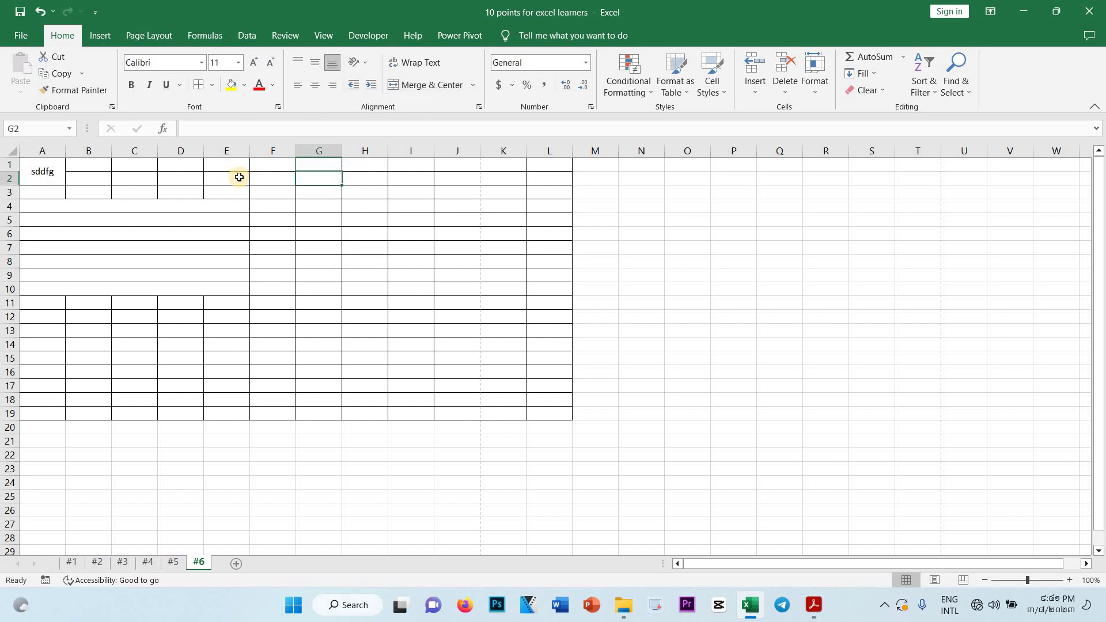
{"action": "left_click", "coordinate": [314, 166]}
{"action": "left_click", "coordinate": [316, 177], "text": "shift"}
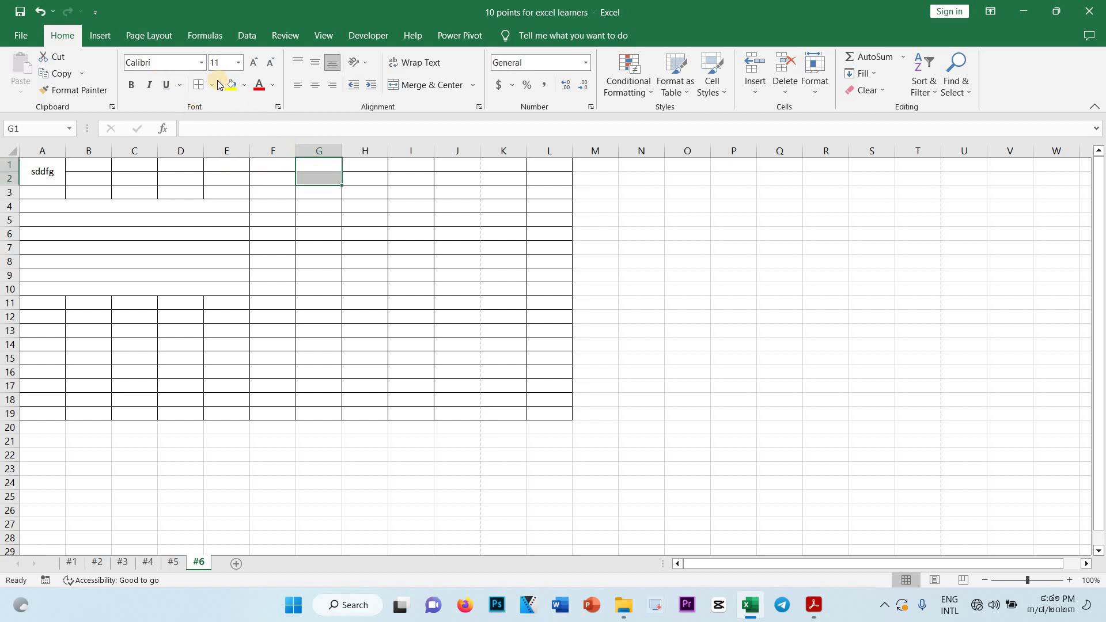
{"action": "left_click", "coordinate": [358, 378]}
{"action": "left_click", "coordinate": [316, 272]}
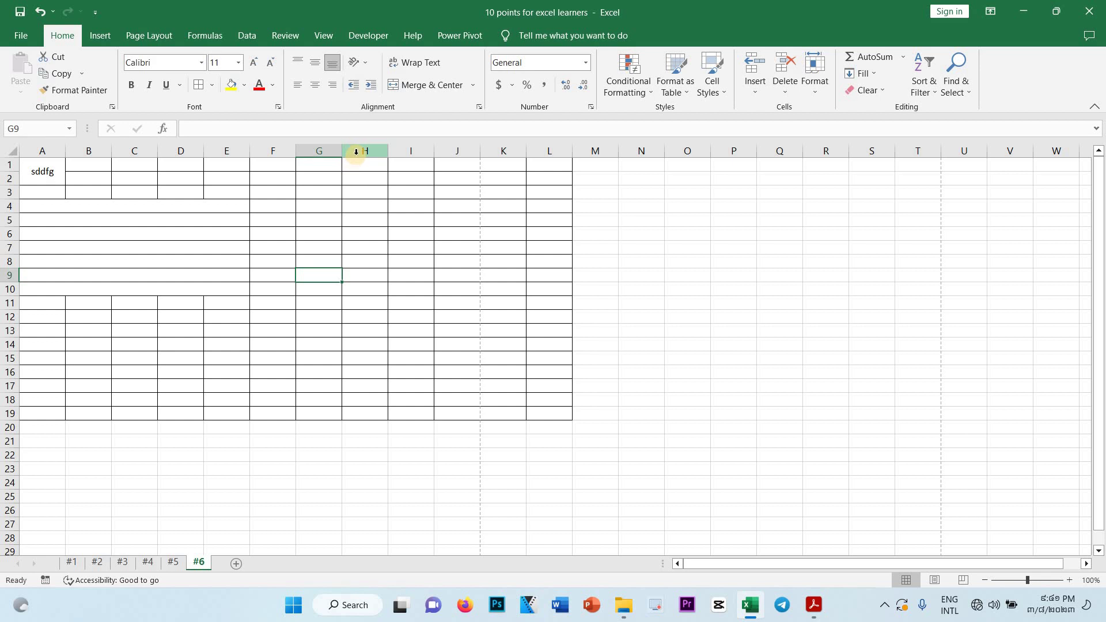
Step: Insert a new blank column at H in the bordered table
{"action": "left_click", "coordinate": [356, 152]}
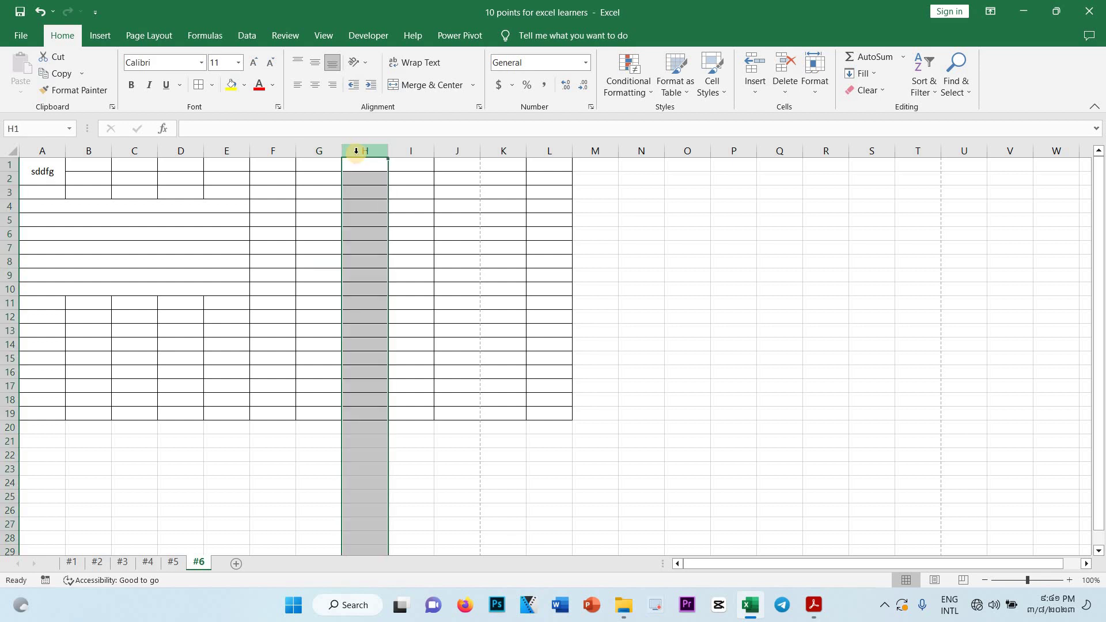
{"action": "right_click", "coordinate": [356, 152]}
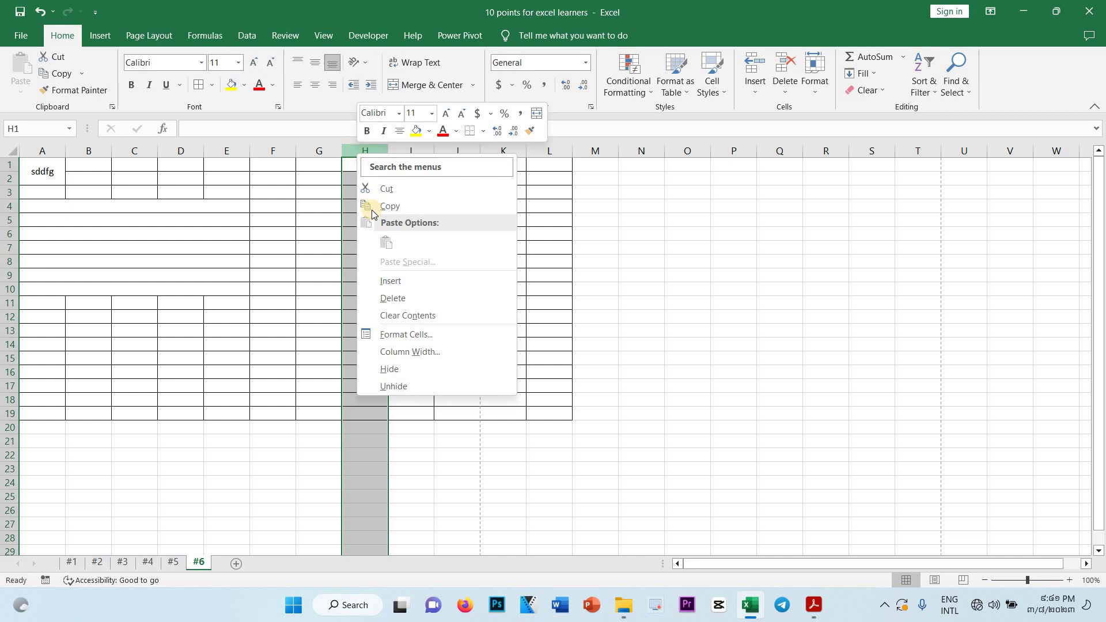
{"action": "left_click", "coordinate": [387, 291]}
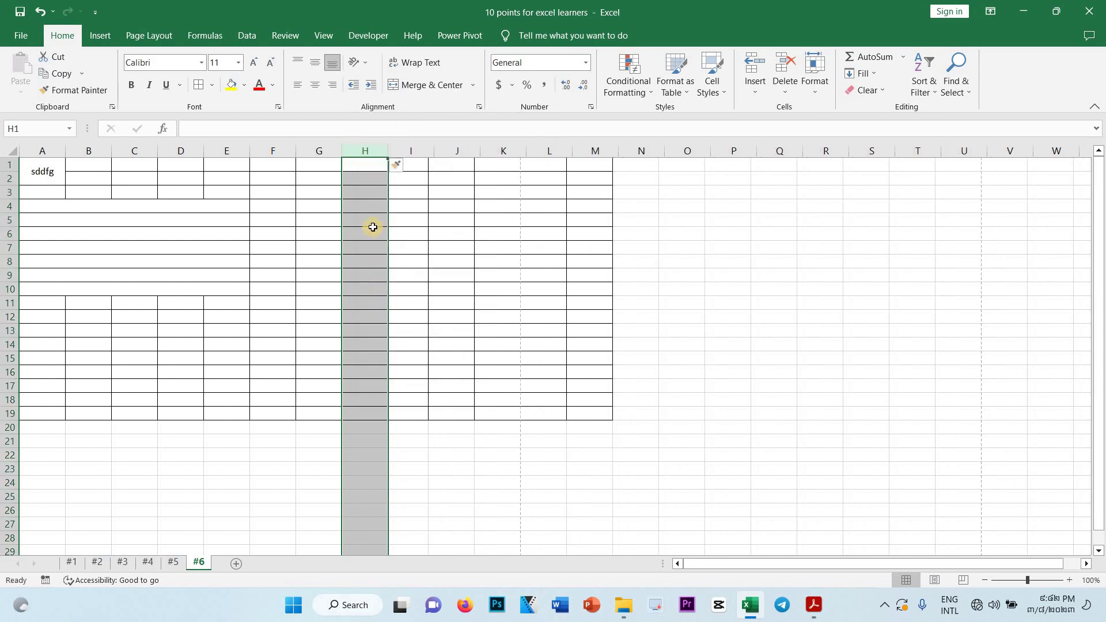
{"action": "left_click", "coordinate": [371, 188]}
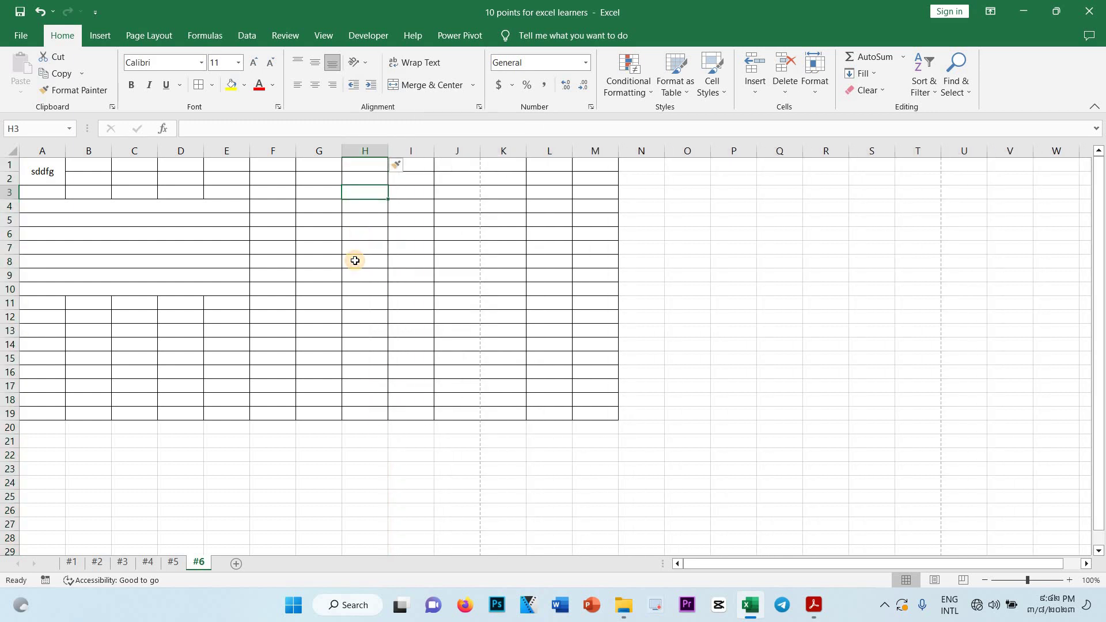
{"action": "left_click", "coordinate": [355, 260]}
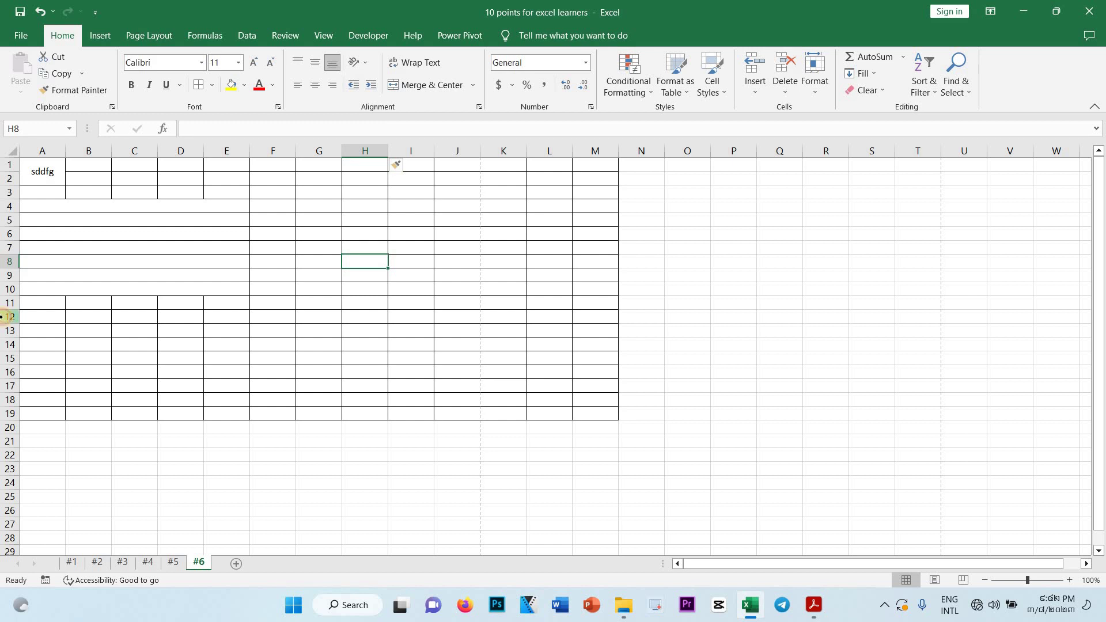
Step: Insert a new blank row at 14, extending the table to row 20
{"action": "left_click", "coordinate": [2, 316]}
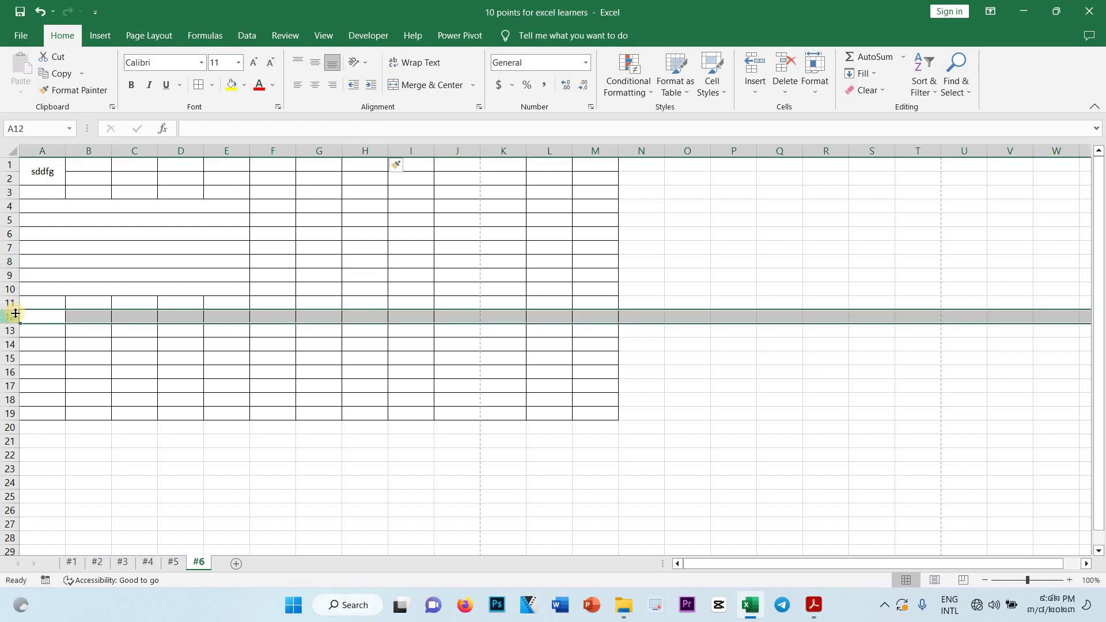
{"action": "left_click_drag", "start_coordinate": [28, 328], "coordinate": [592, 330]}
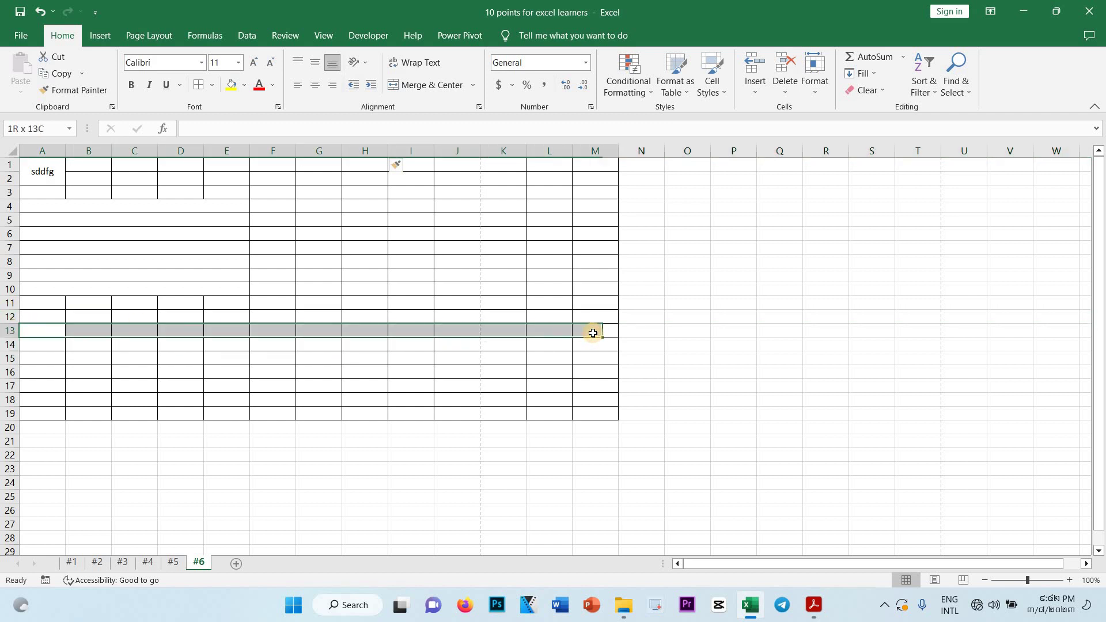
{"action": "left_click", "coordinate": [3, 344]}
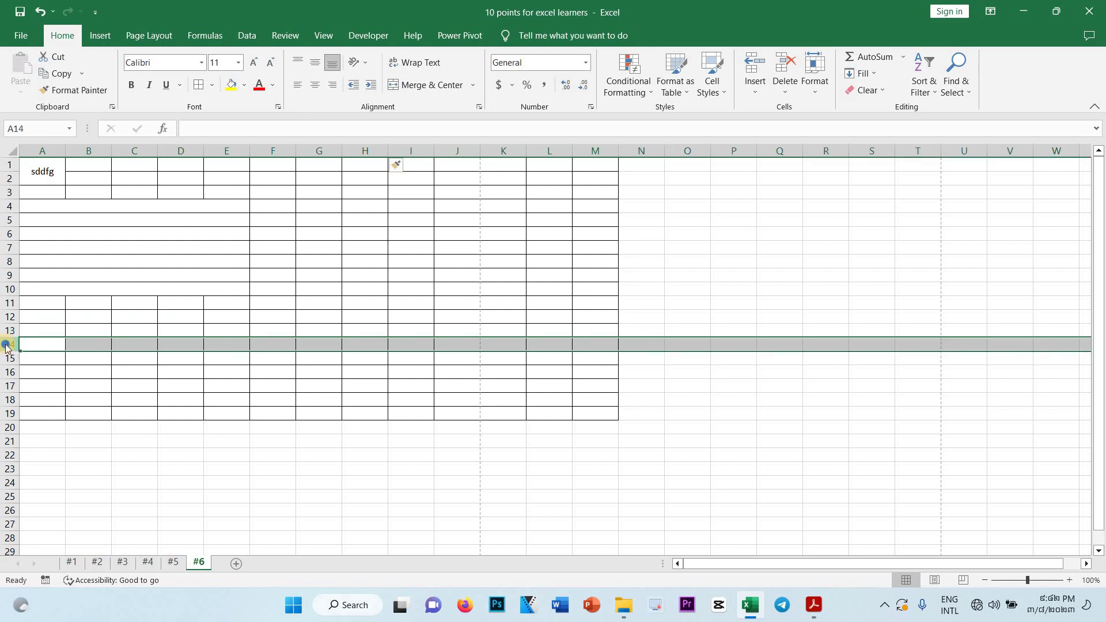
{"action": "right_click", "coordinate": [6, 346]}
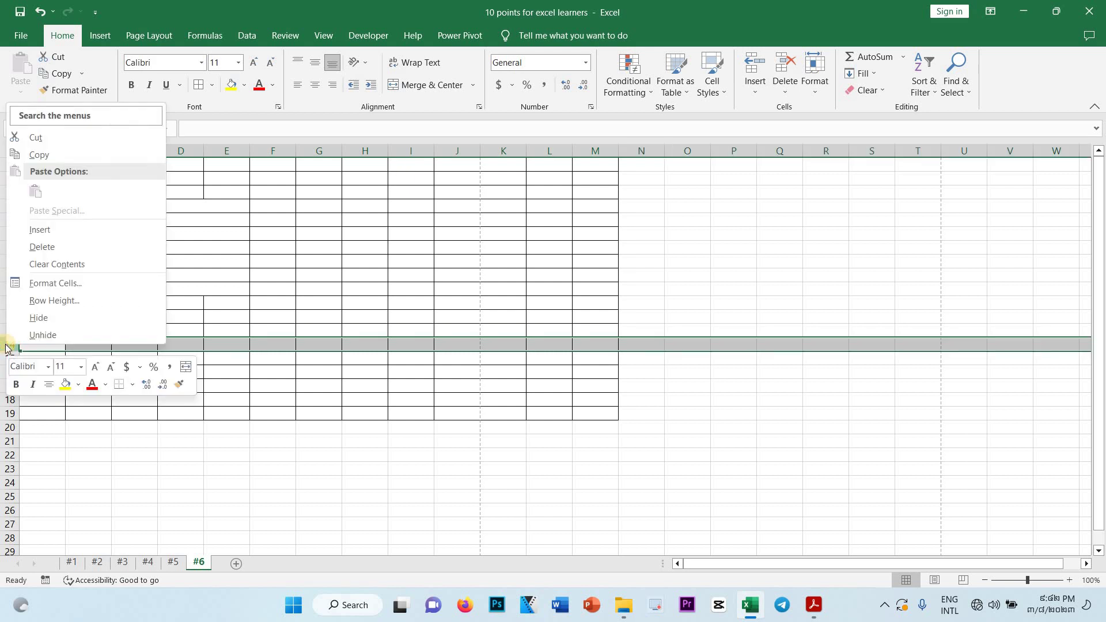
{"action": "left_click", "coordinate": [46, 235]}
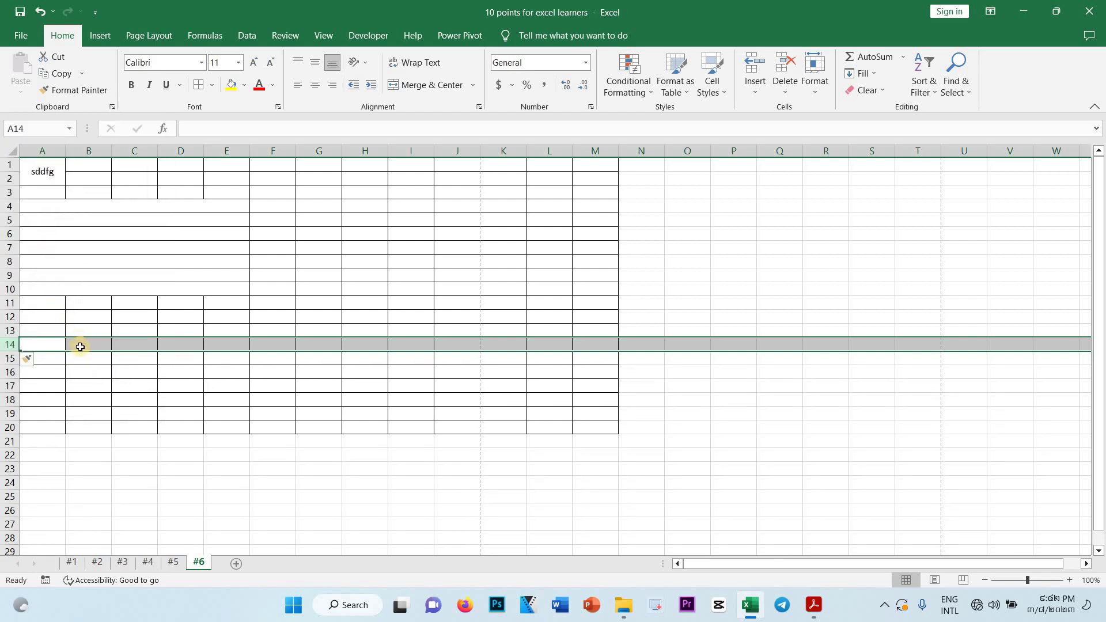
{"action": "left_click", "coordinate": [80, 348]}
{"action": "left_click", "coordinate": [78, 359]}
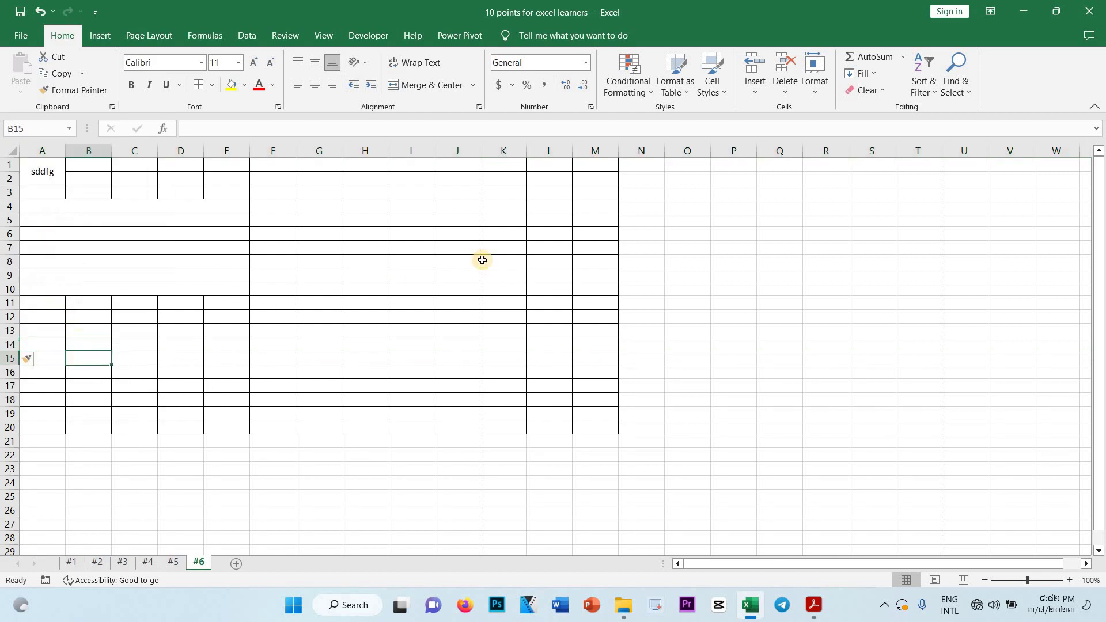
Step: Select cells L12, I11 and F15 to check the expanded table
{"action": "left_click", "coordinate": [483, 262]}
{"action": "left_click", "coordinate": [563, 314]}
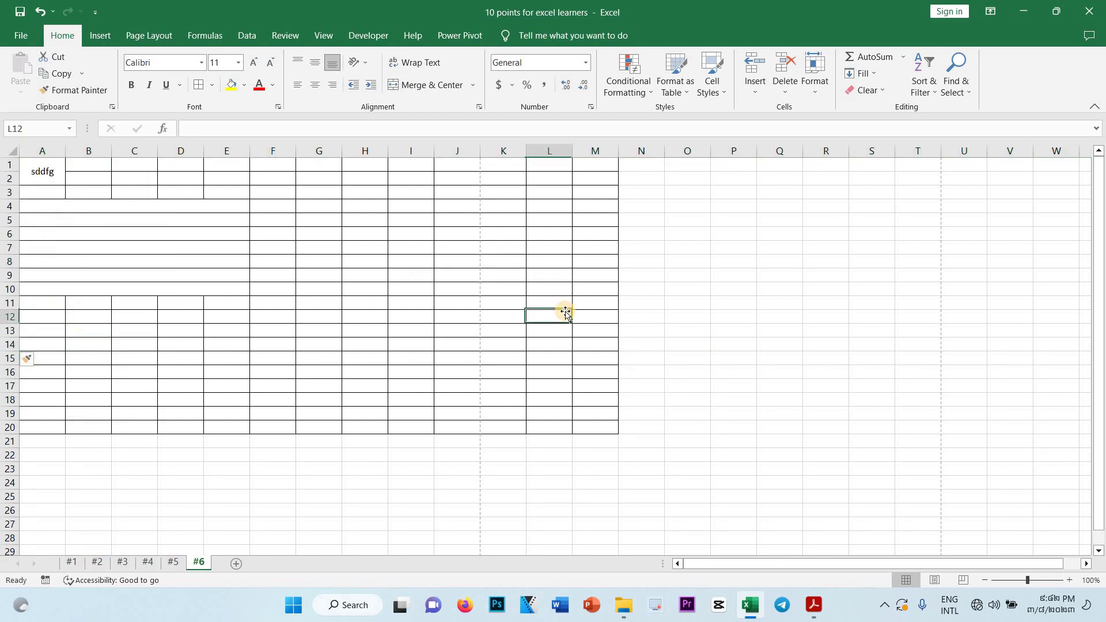
{"action": "left_click", "coordinate": [417, 305]}
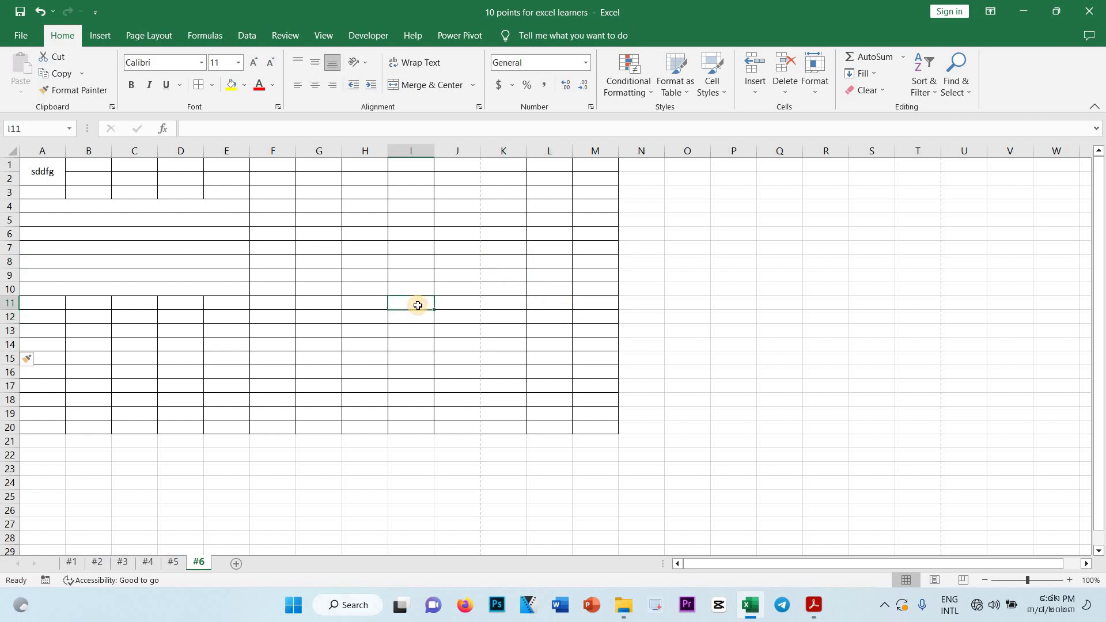
{"action": "left_click", "coordinate": [262, 365]}
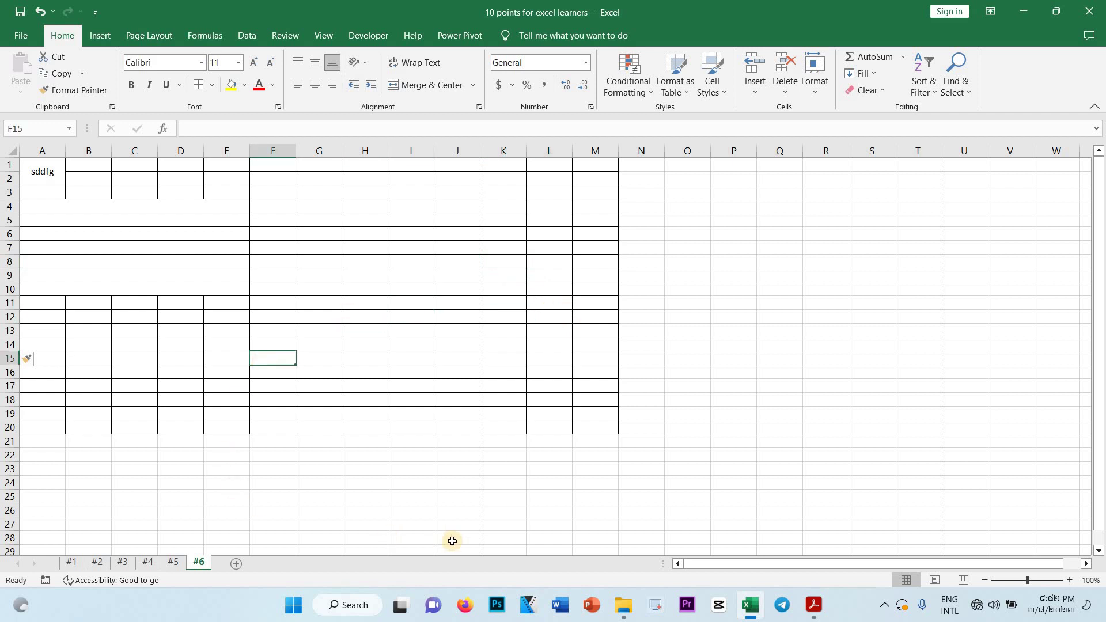
Step: Minimize the Excel guide PDF in Acrobat Reader to bring back the workbook
{"action": "left_click", "coordinate": [805, 600]}
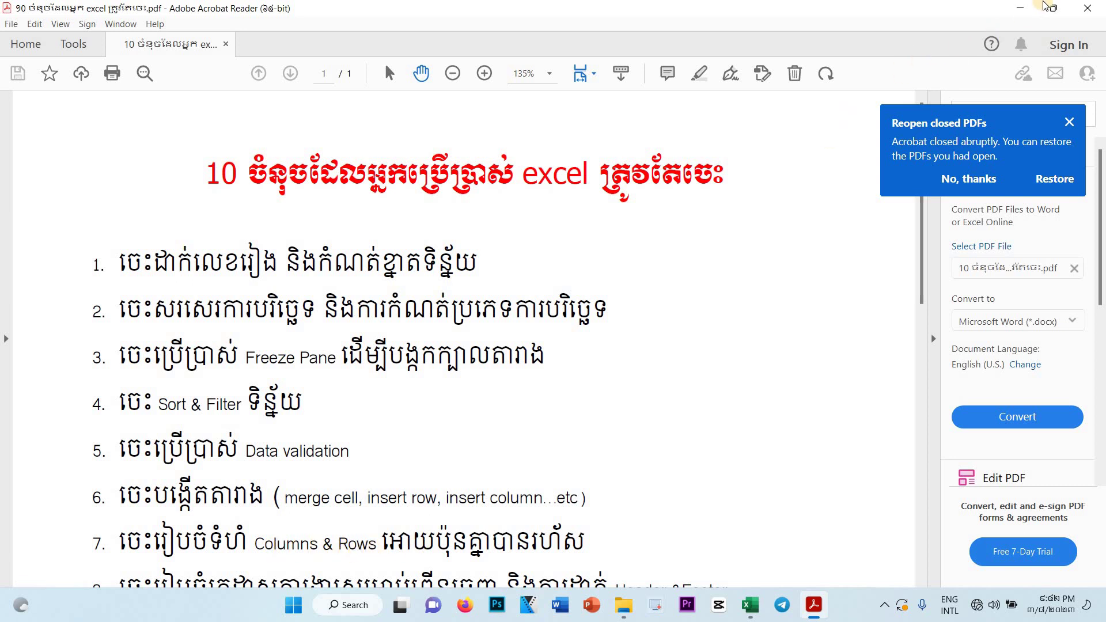
{"action": "left_click", "coordinate": [1026, 8]}
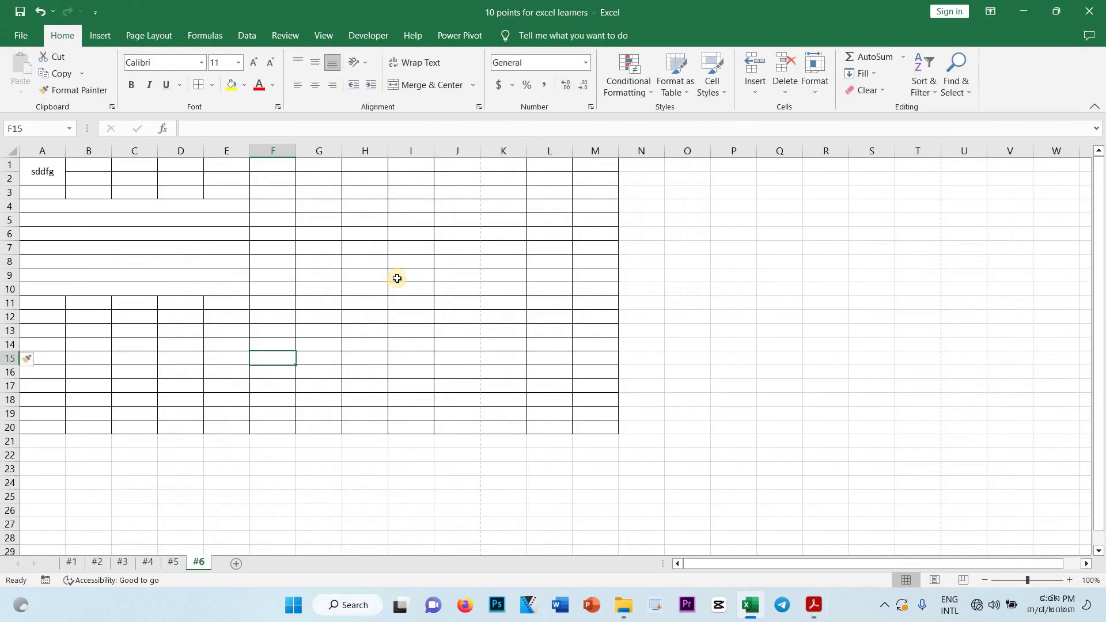
Step: Widen columns L and M to about 13.6 (roughly 130 pixels) each
{"action": "left_click", "coordinate": [397, 278]}
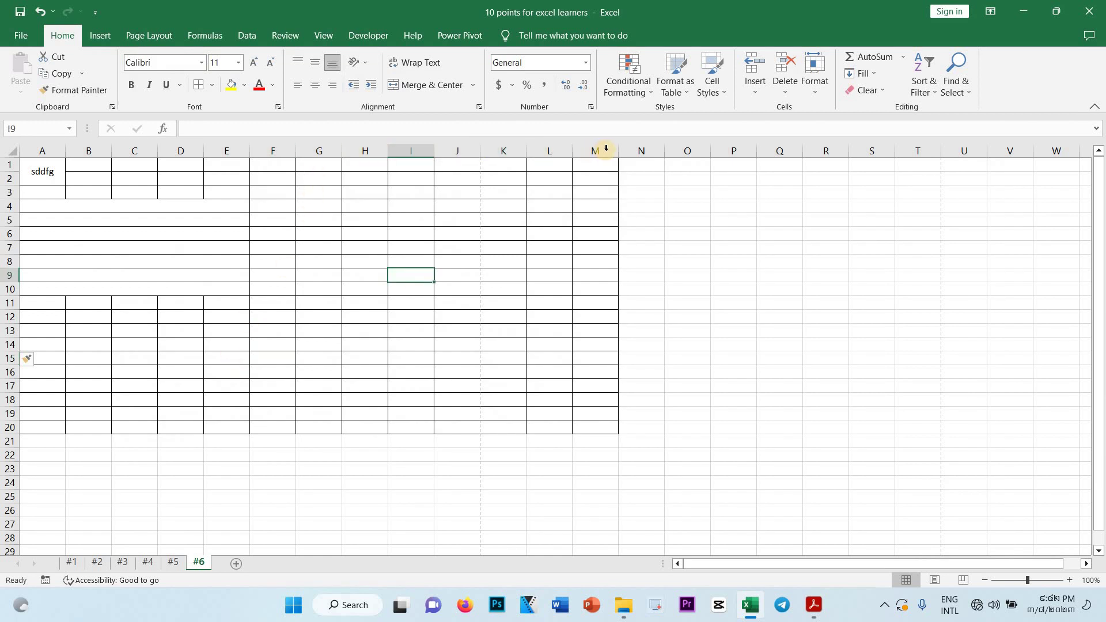
{"action": "left_click_drag", "start_coordinate": [618, 151], "coordinate": [660, 153]}
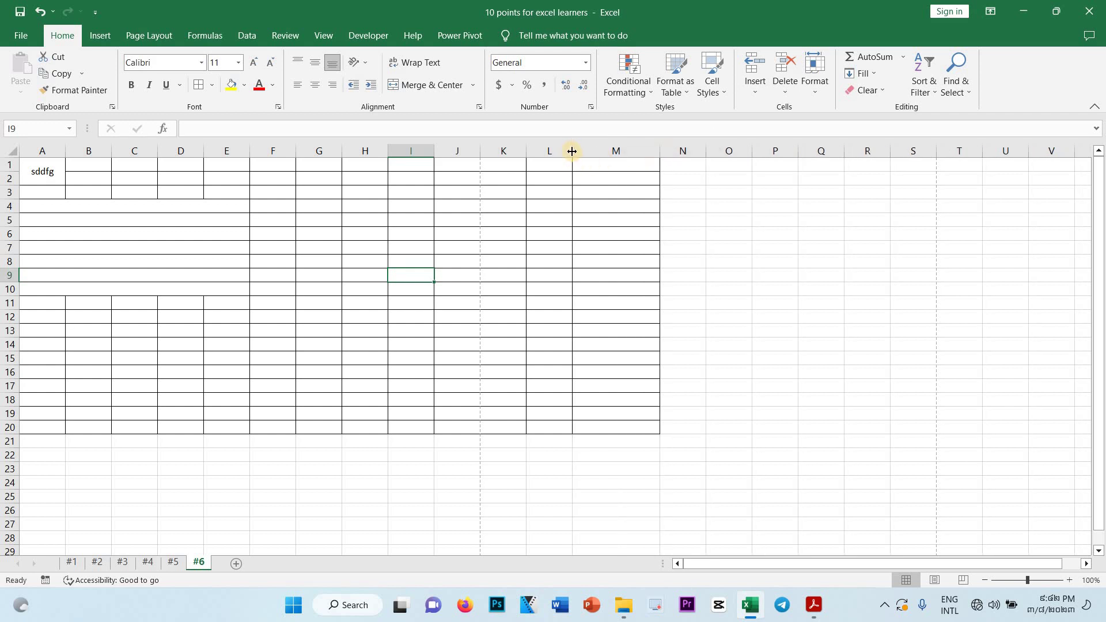
{"action": "left_click_drag", "start_coordinate": [572, 151], "coordinate": [601, 153]}
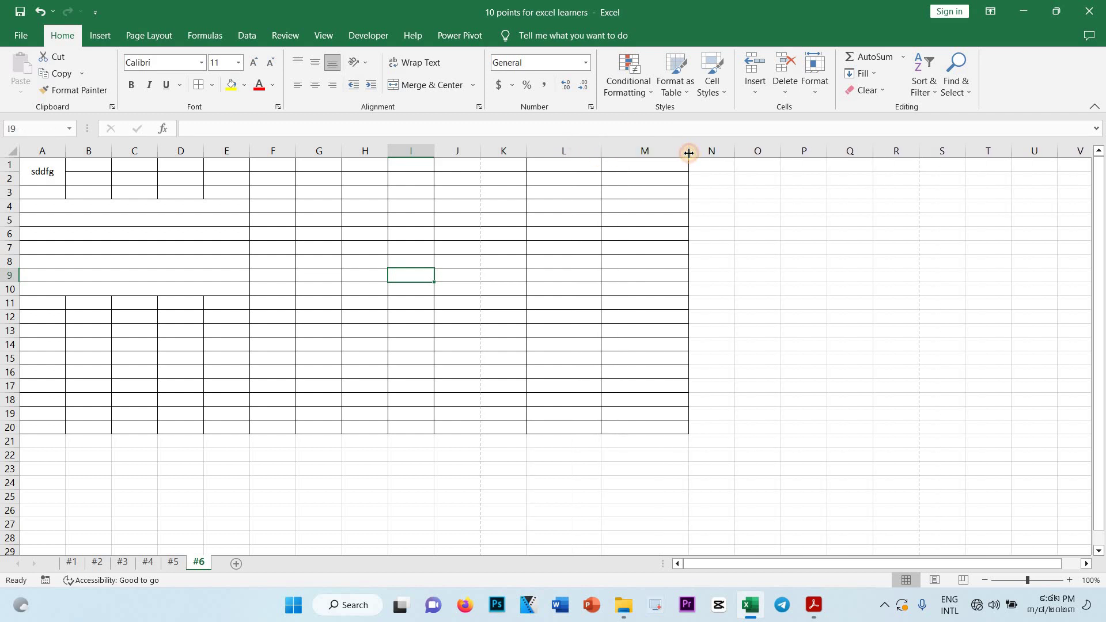
{"action": "left_click_drag", "start_coordinate": [689, 152], "coordinate": [680, 160]}
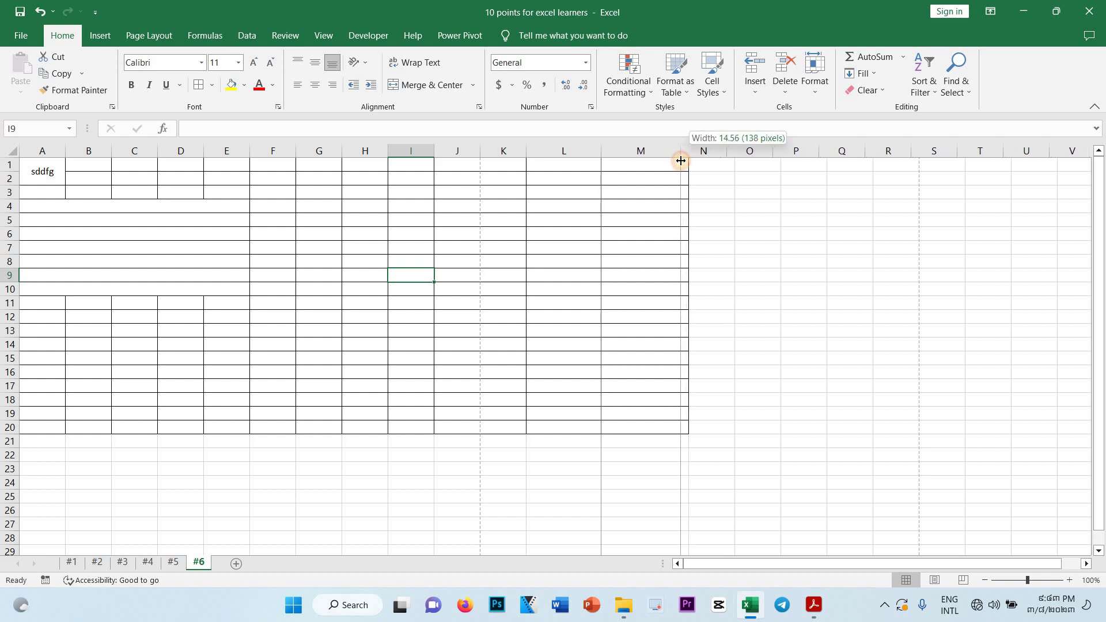
{"action": "left_click_drag", "start_coordinate": [681, 161], "coordinate": [676, 163]}
Step: Widen columns F through J together to 13.67 (130 pixels) each
{"action": "left_click", "coordinate": [597, 195]}
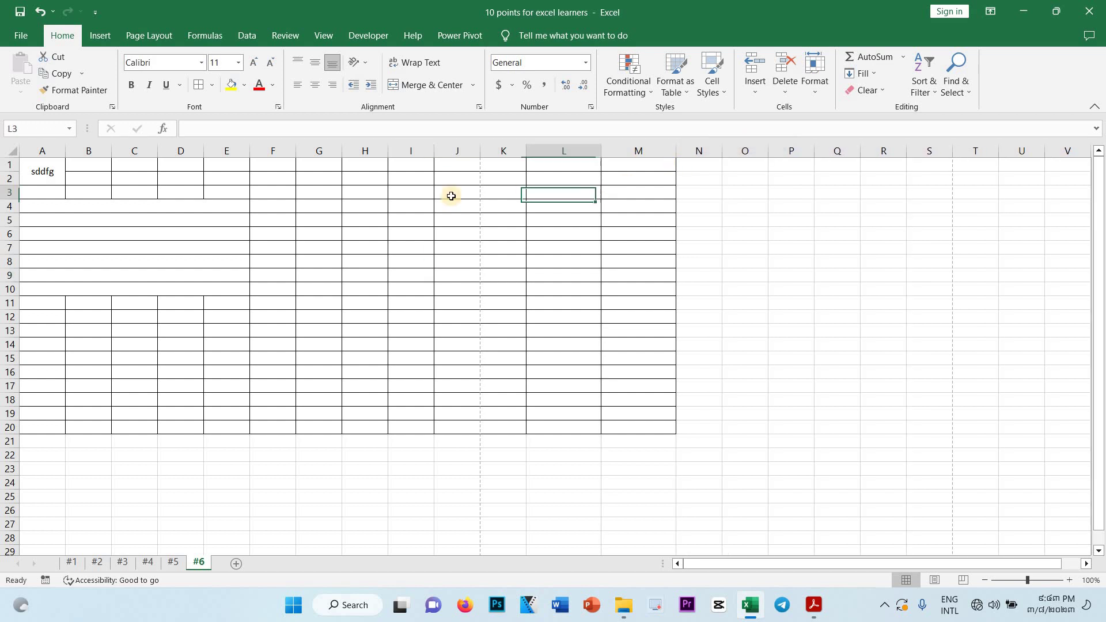
{"action": "left_click", "coordinate": [451, 196]}
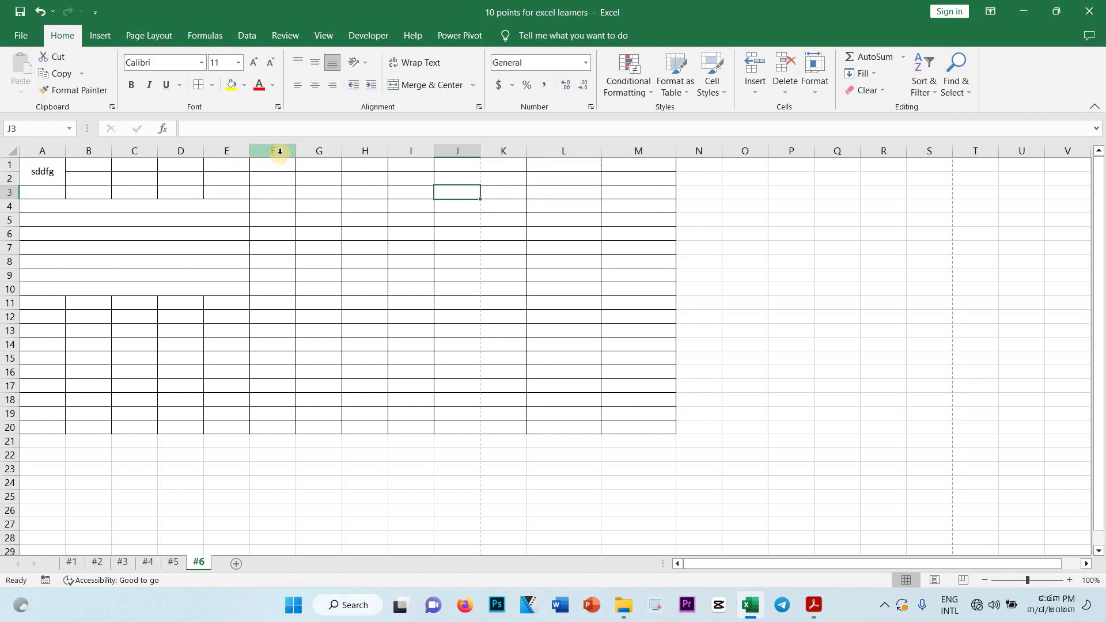
{"action": "left_click_drag", "start_coordinate": [280, 154], "coordinate": [437, 149]}
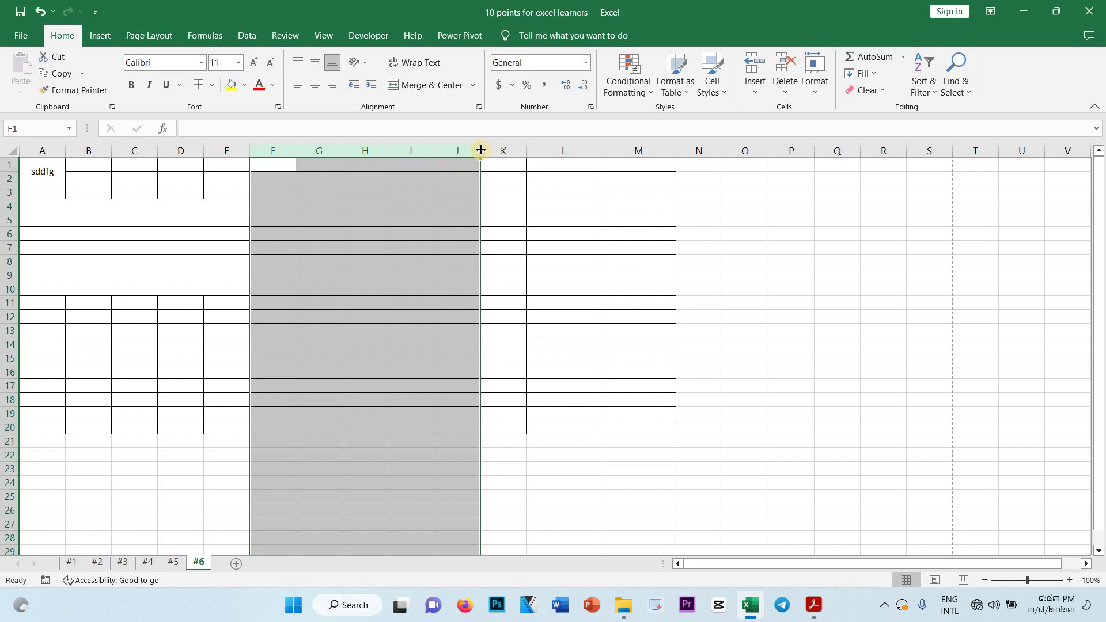
{"action": "left_click_drag", "start_coordinate": [480, 150], "coordinate": [509, 152]}
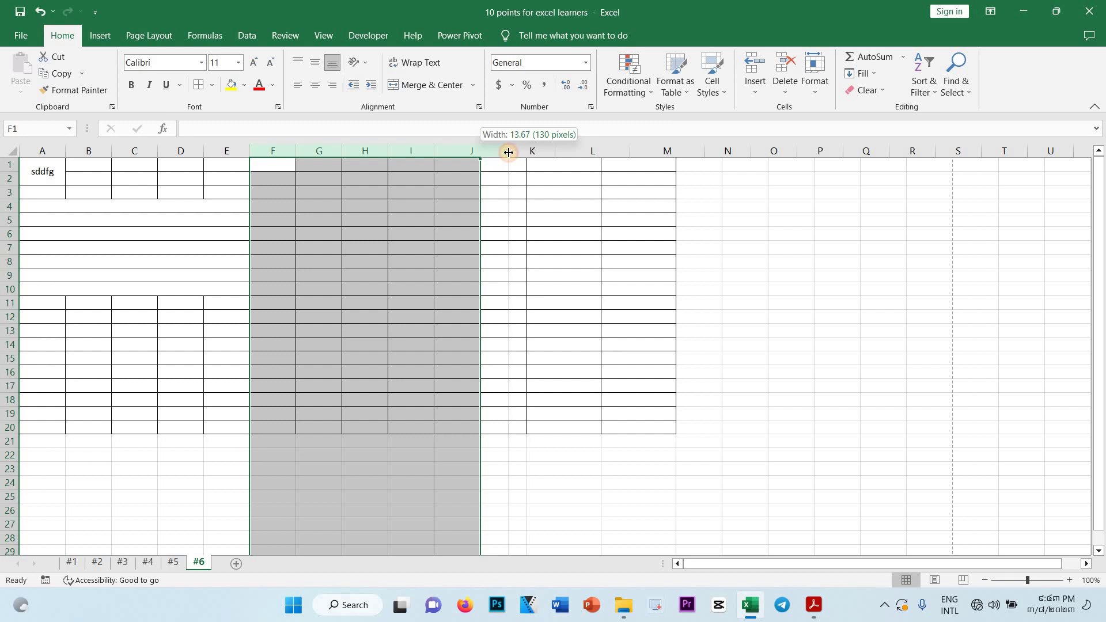
{"action": "left_click_drag", "start_coordinate": [508, 152], "coordinate": [509, 152]}
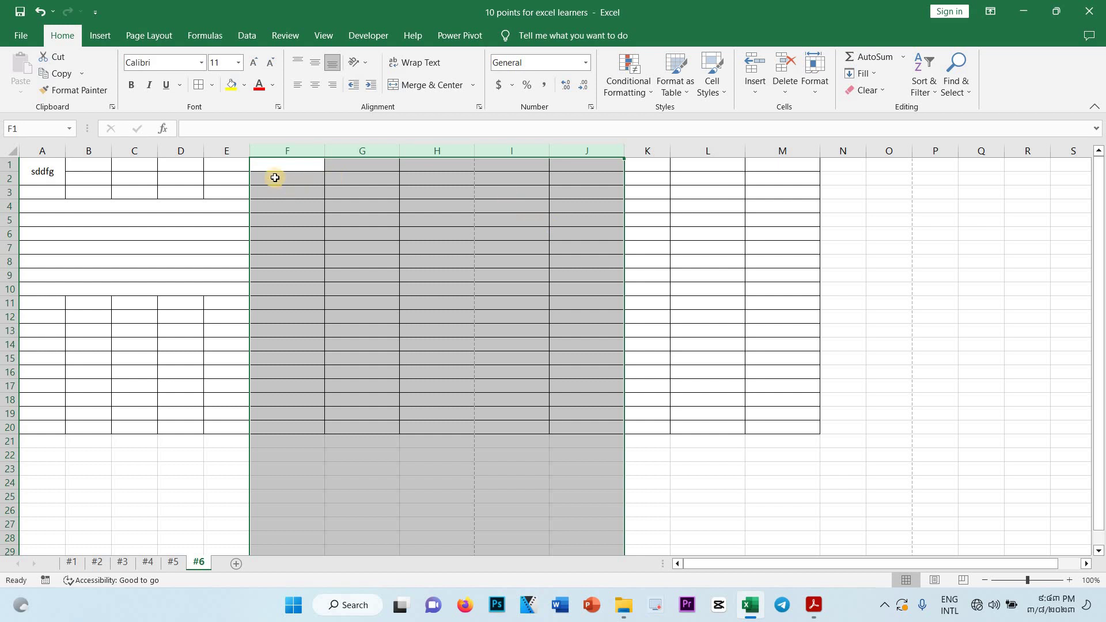
{"action": "left_click", "coordinate": [324, 150]}
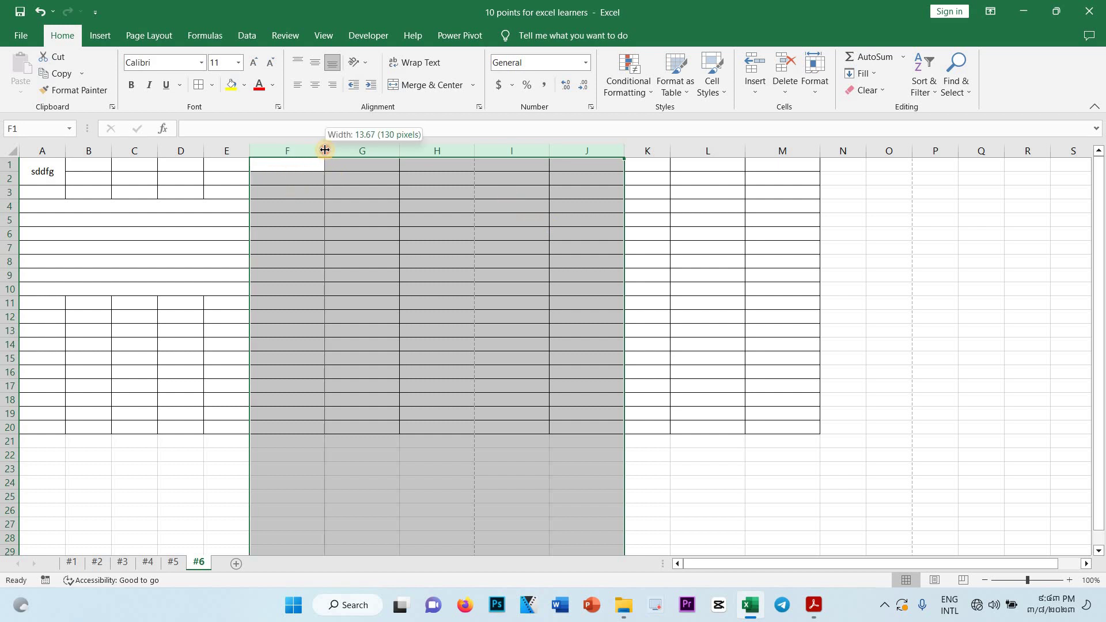
{"action": "left_click", "coordinate": [397, 149]}
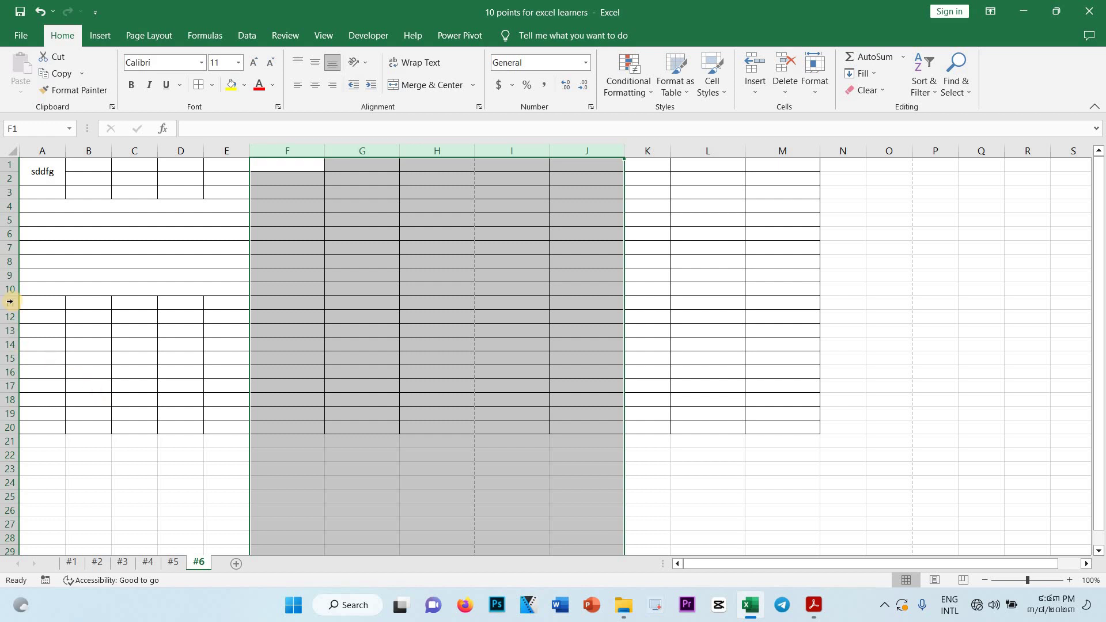
Step: Set rows 11 through 19 to a height of 22.20 (37 pixels)
{"action": "left_click_drag", "start_coordinate": [13, 301], "coordinate": [2, 414]}
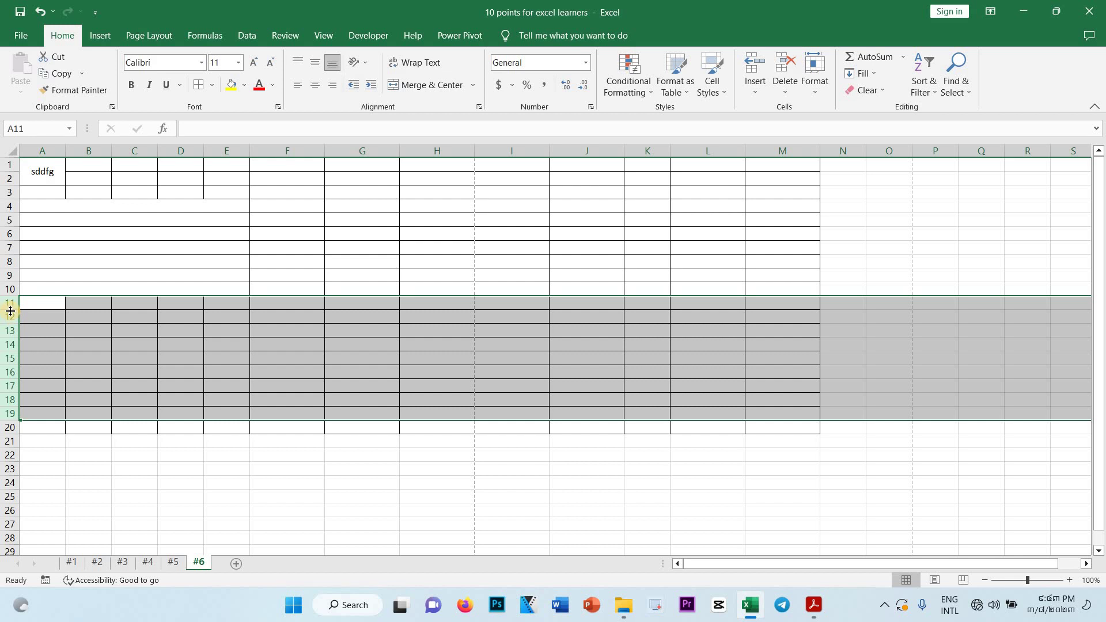
{"action": "left_click_drag", "start_coordinate": [10, 311], "coordinate": [6, 319]}
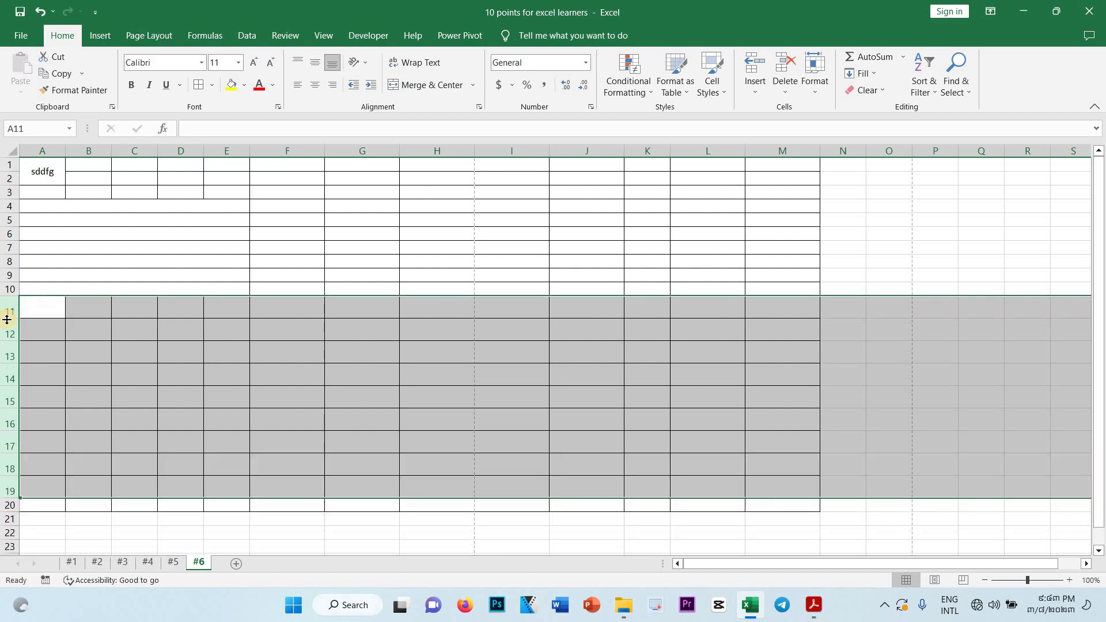
{"action": "left_click", "coordinate": [106, 345]}
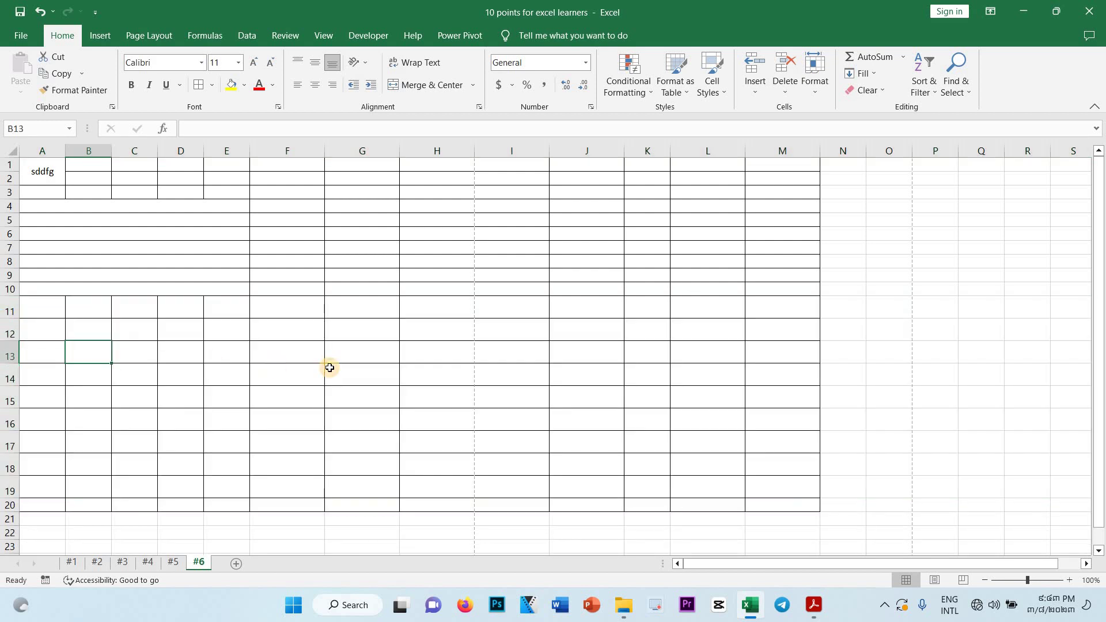
{"action": "left_click", "coordinate": [329, 367]}
{"action": "left_click", "coordinate": [657, 378]}
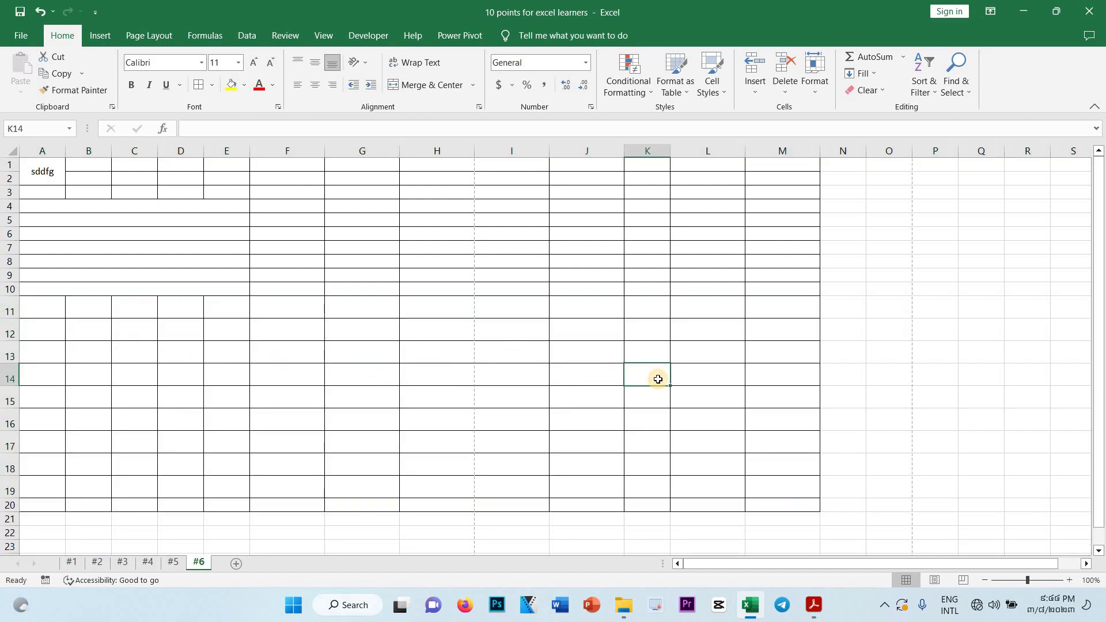